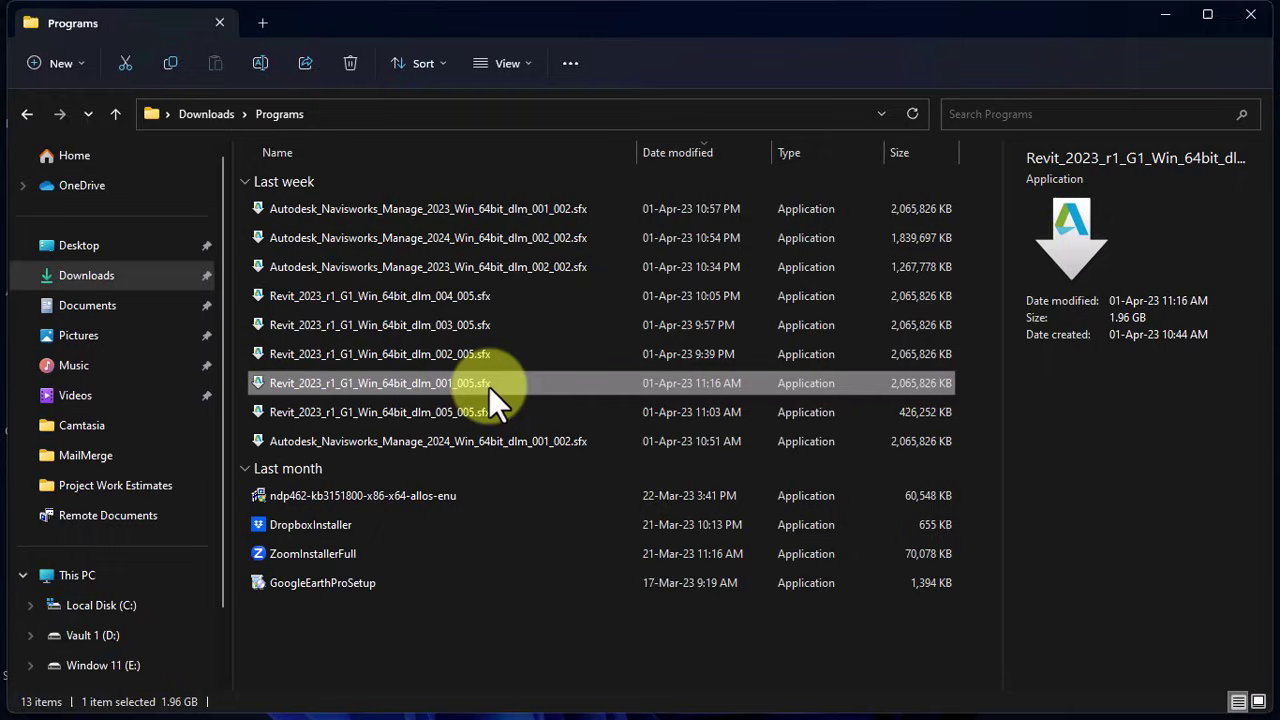
- Launch 001_005.sfx and make a new '2023 Autodesk Revit' folder on Vault 2 (H:) as destination
{"action": "double_click", "coordinate": [489, 387]}
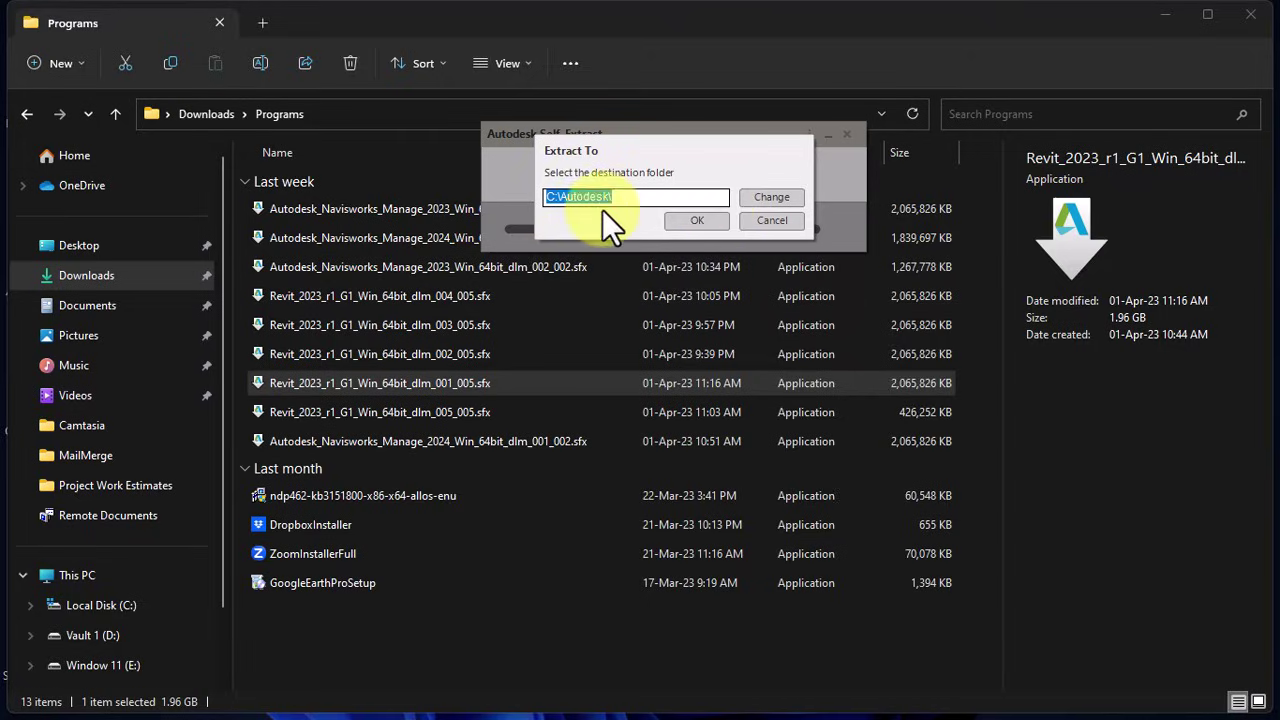
{"action": "left_click", "coordinate": [764, 200]}
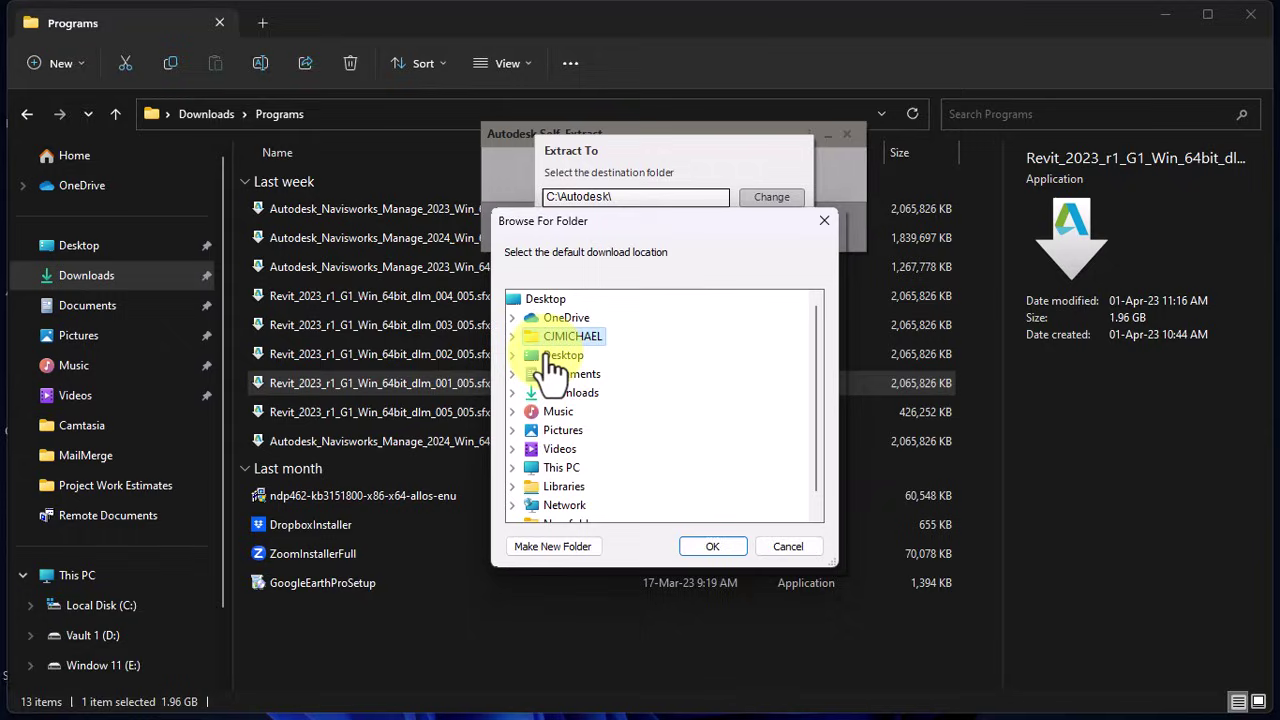
{"action": "scroll", "coordinate": [573, 426], "scroll_direction": "down", "scroll_amount": 1}
{"action": "double_click", "coordinate": [556, 448]}
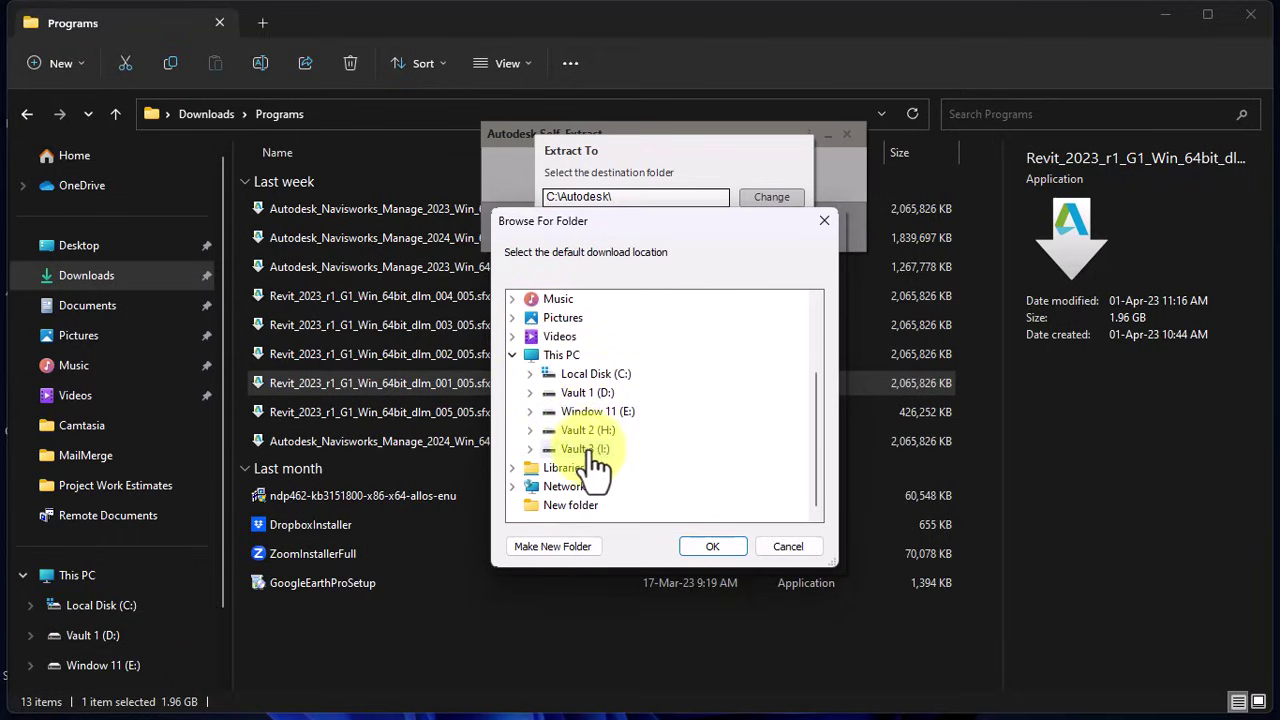
{"action": "left_click", "coordinate": [531, 448]}
{"action": "key", "text": "Up"}
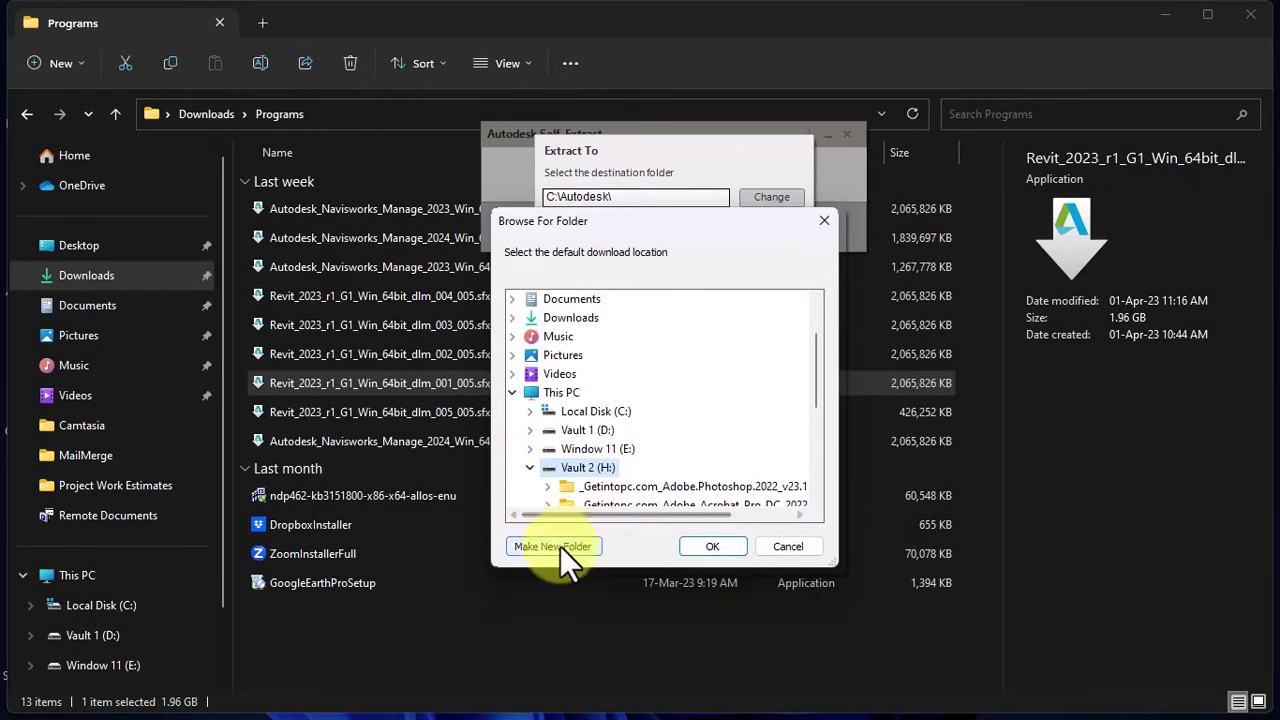
{"action": "left_click", "coordinate": [553, 546]}
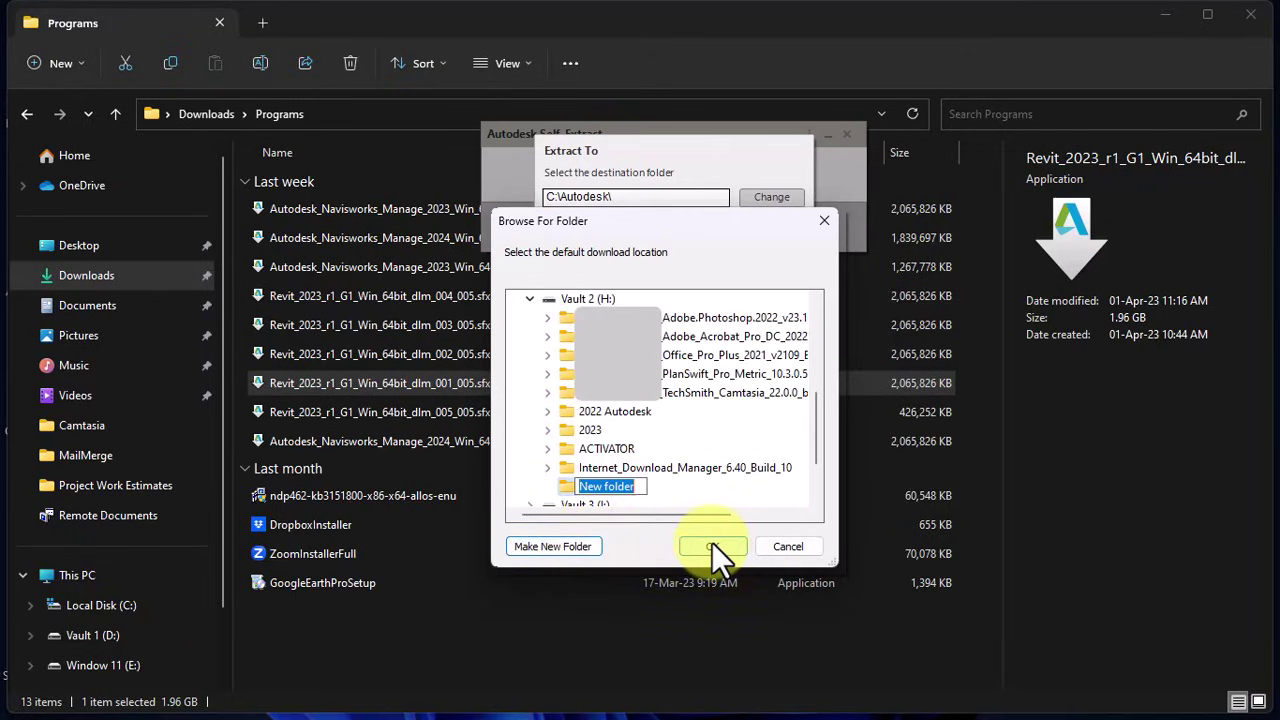
{"action": "type", "text": "2023"}
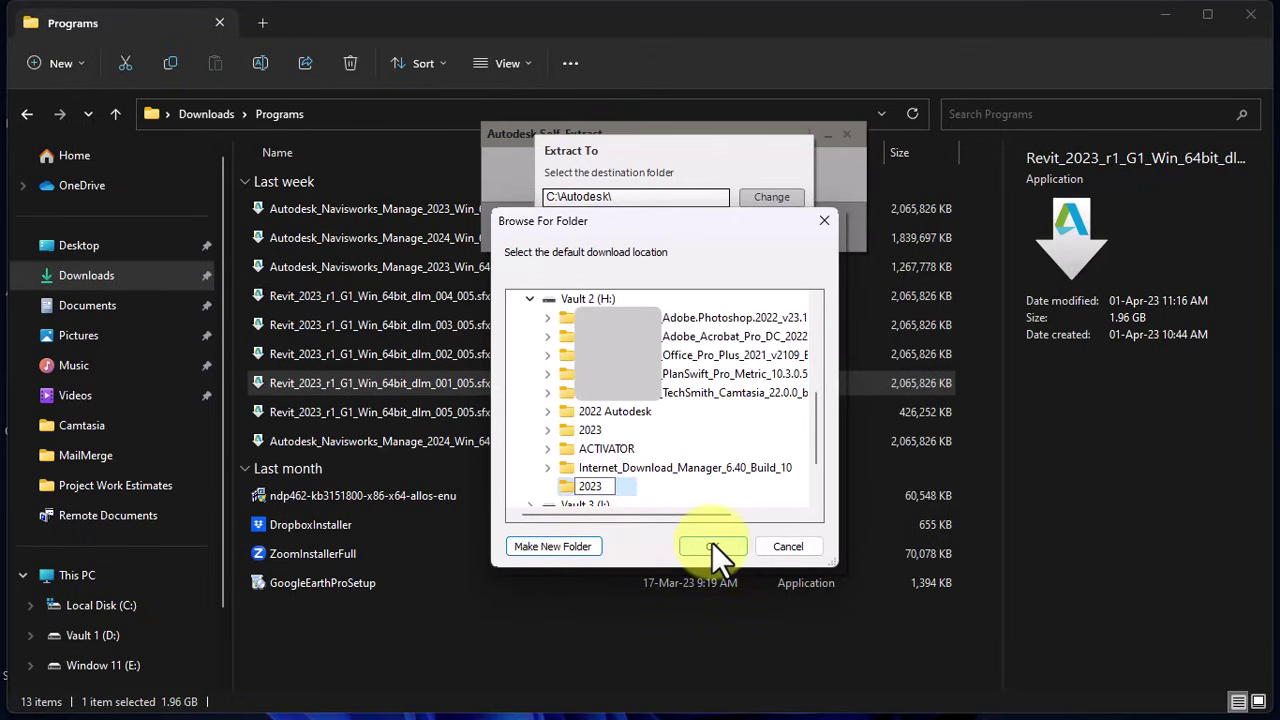
{"action": "type", "text": " Autodesk Revit"}
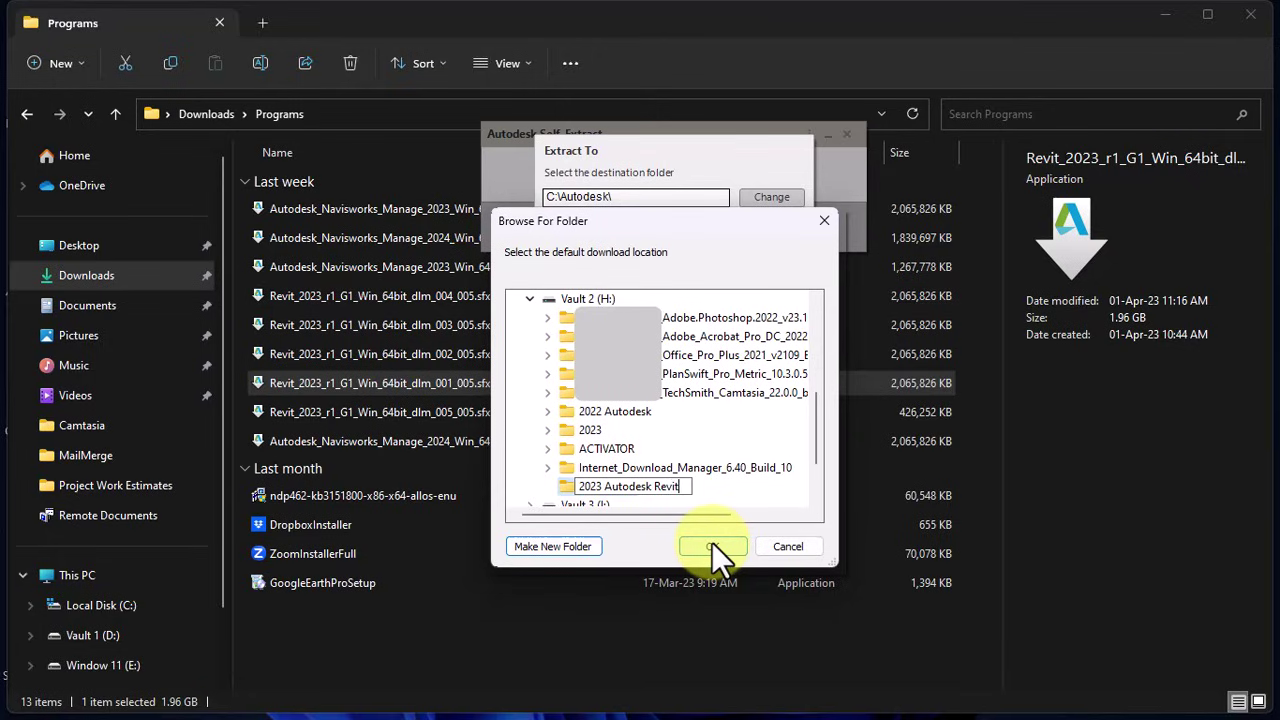
{"action": "key", "text": "Return"}
- Start extracting into H:\2023 Autodesk Revit and open a new File Explorer tab at Home
{"action": "left_click", "coordinate": [712, 546]}
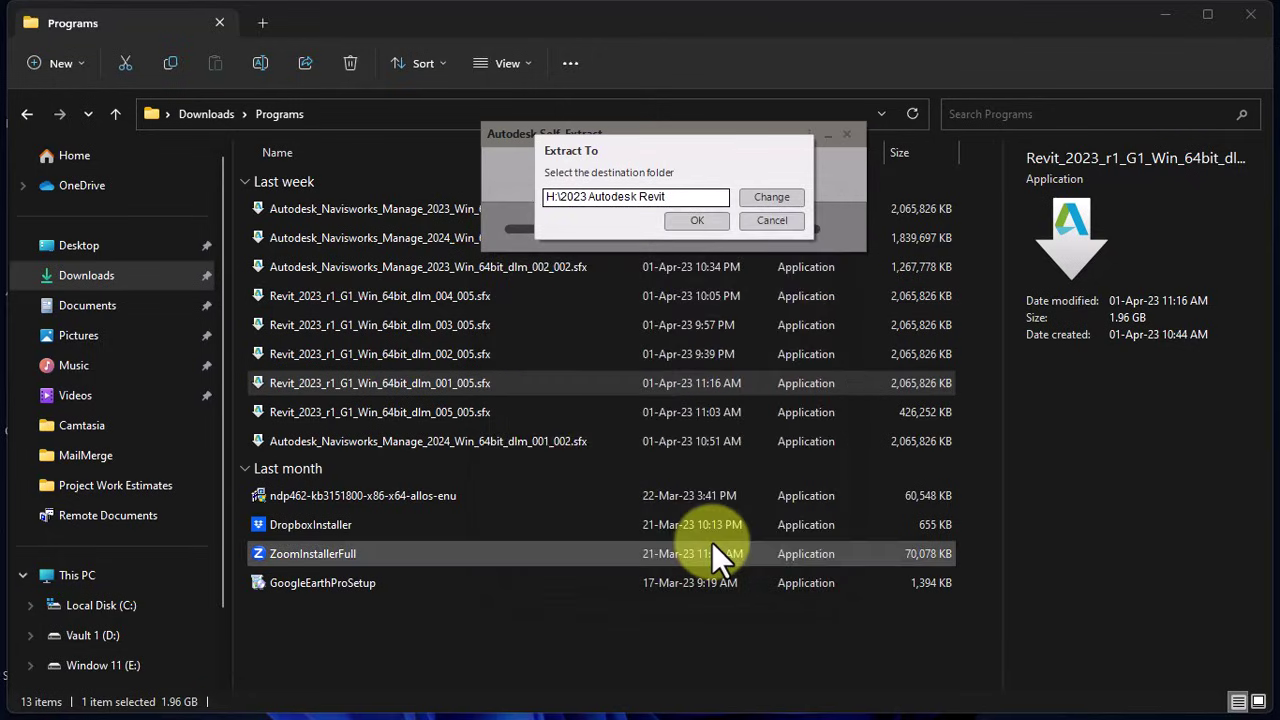
{"action": "left_click", "coordinate": [690, 220]}
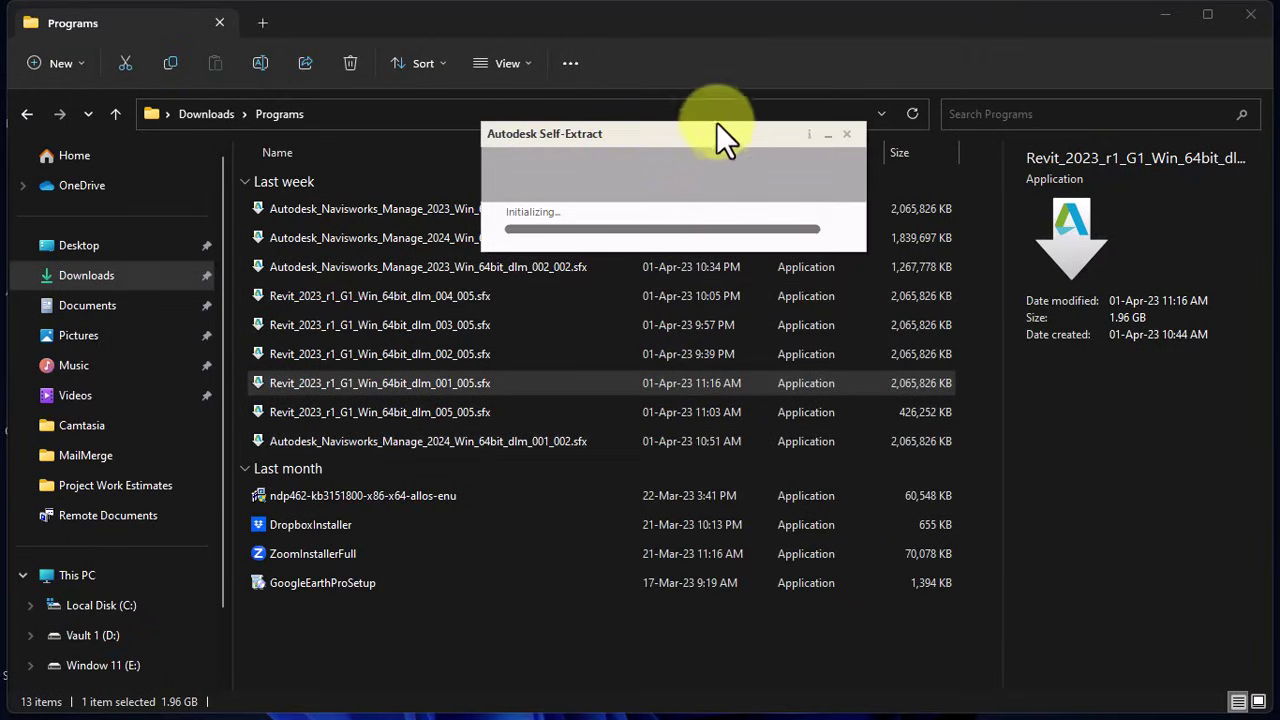
{"action": "left_click_drag", "start_coordinate": [716, 128], "coordinate": [692, 228]}
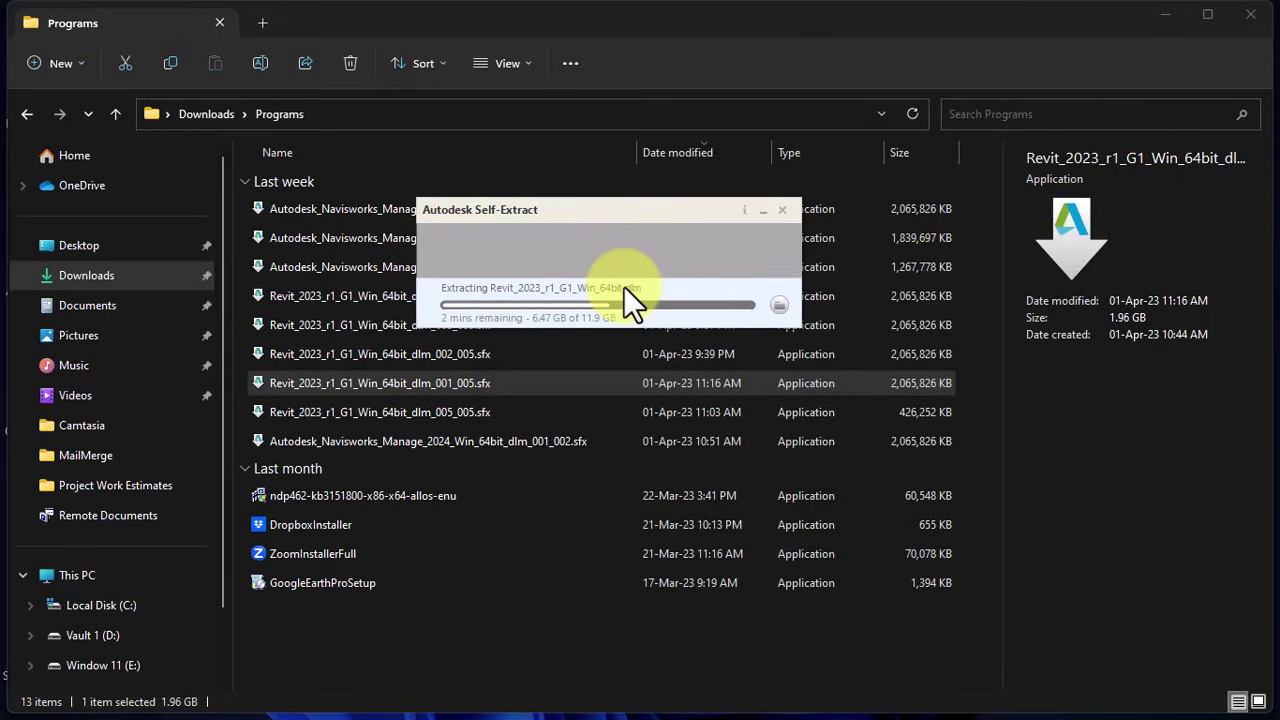
{"action": "left_click", "coordinate": [263, 24]}
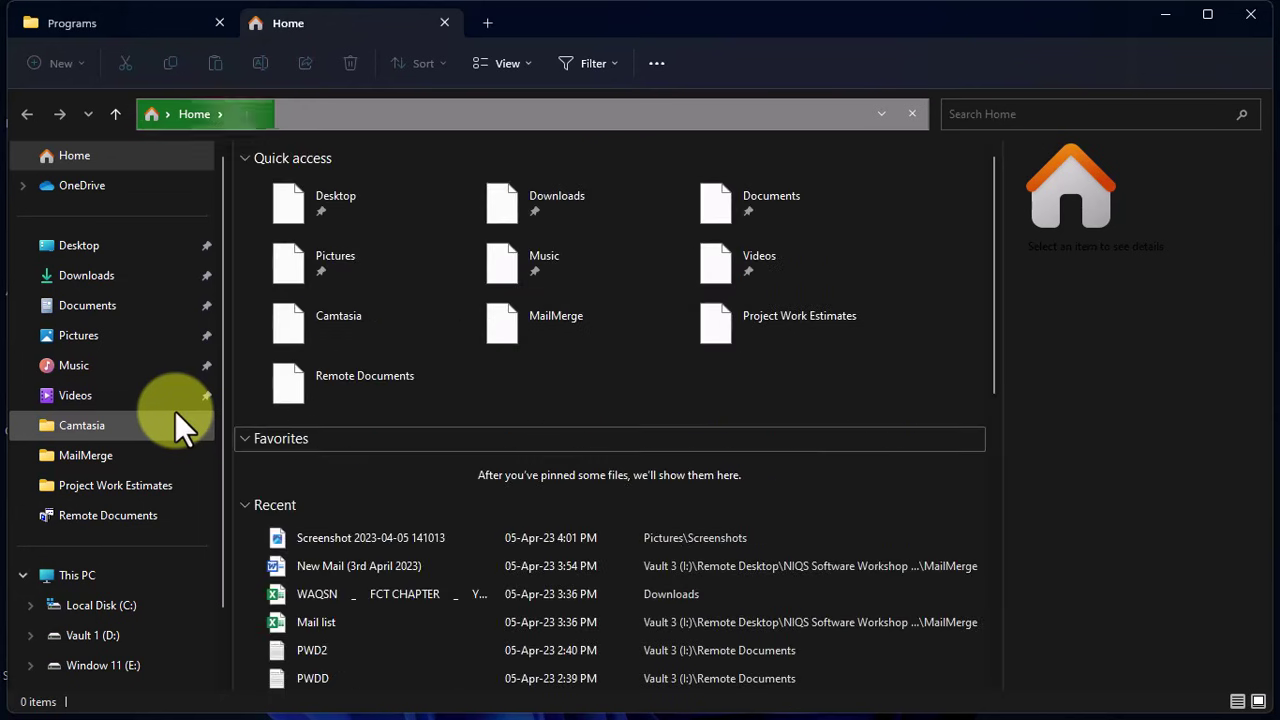
- Open H:\2023 Autodesk Revit in Explorer, check the extraction progress, and return to that folder
{"action": "scroll", "coordinate": [129, 631], "scroll_direction": "down", "scroll_amount": 2}
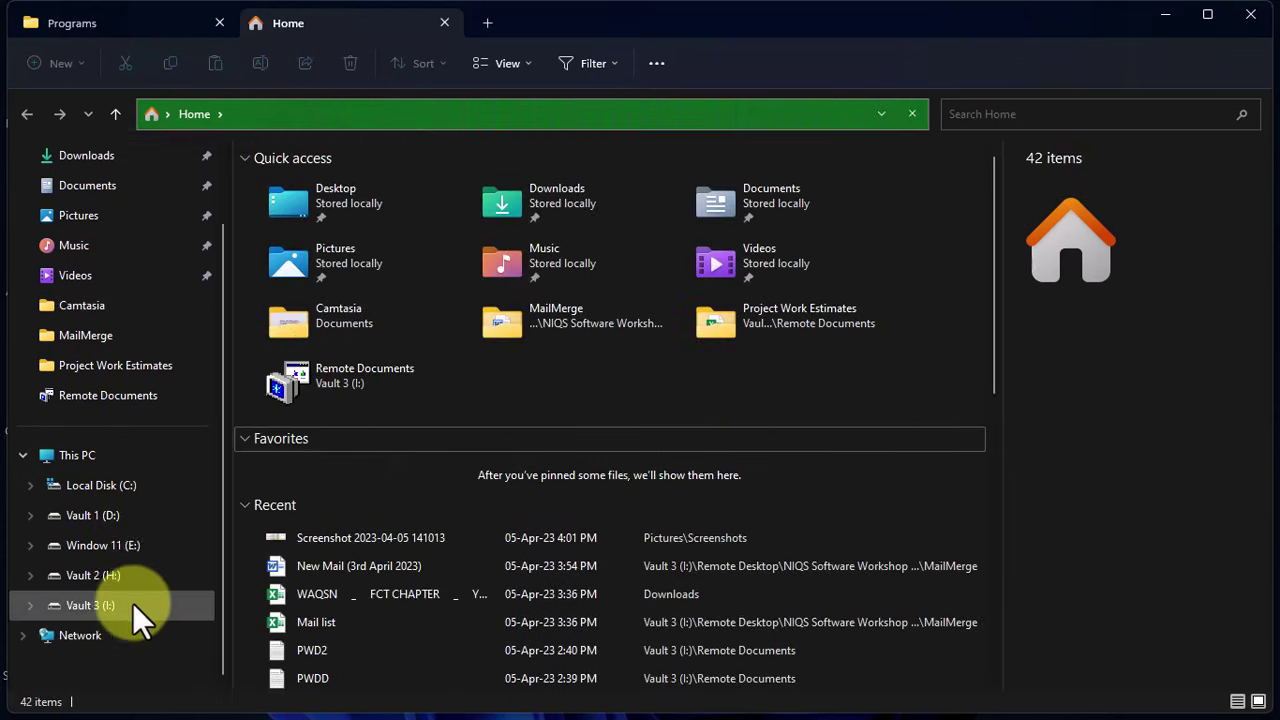
{"action": "left_click", "coordinate": [123, 573]}
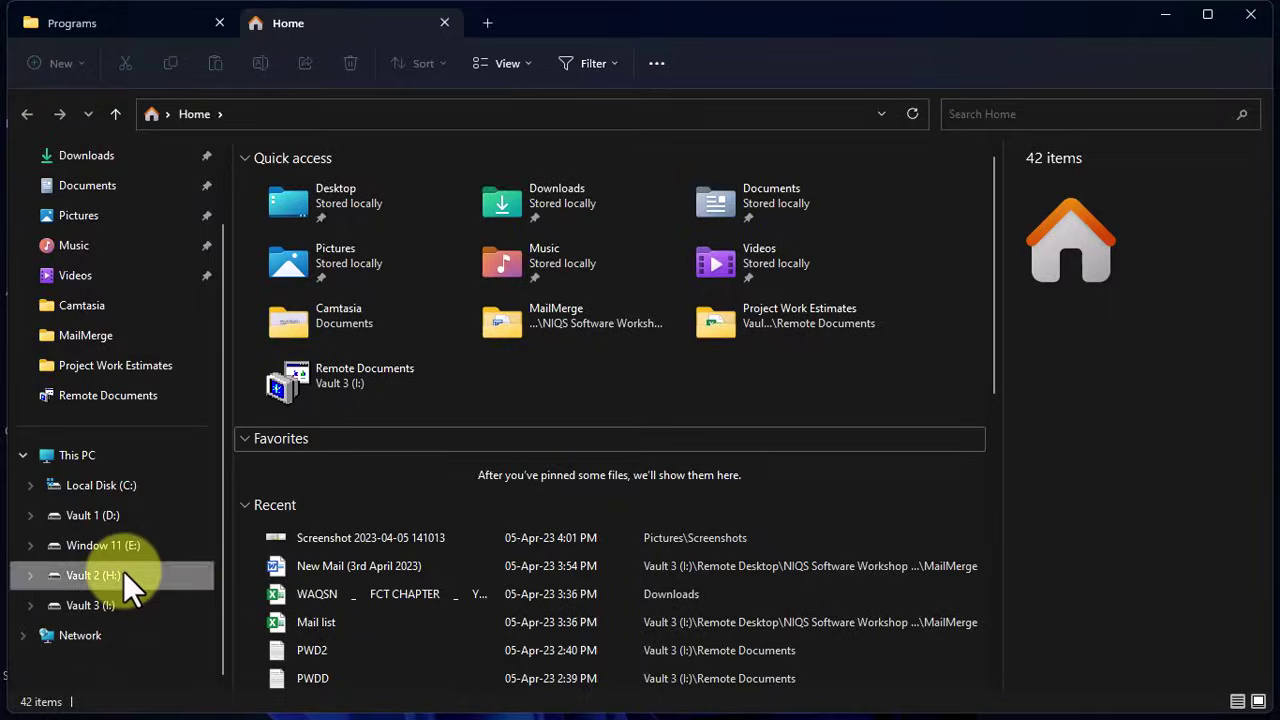
{"action": "double_click", "coordinate": [441, 380]}
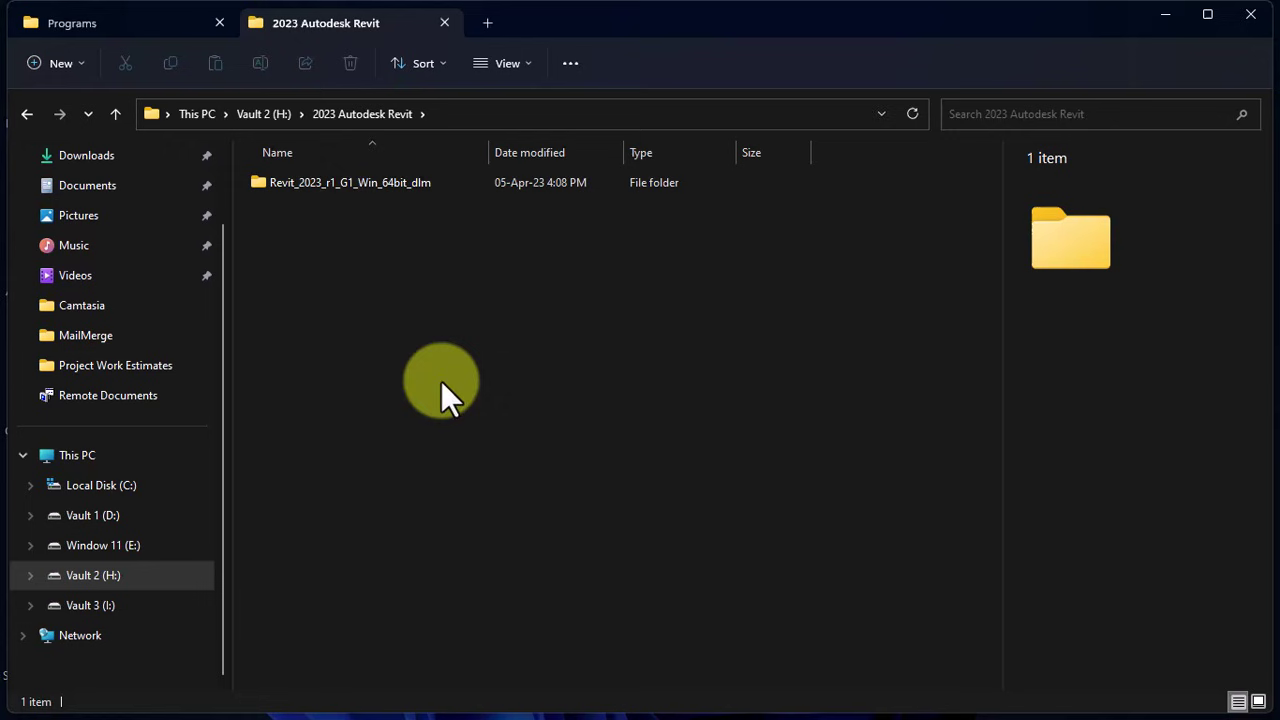
{"action": "left_click", "coordinate": [133, 20]}
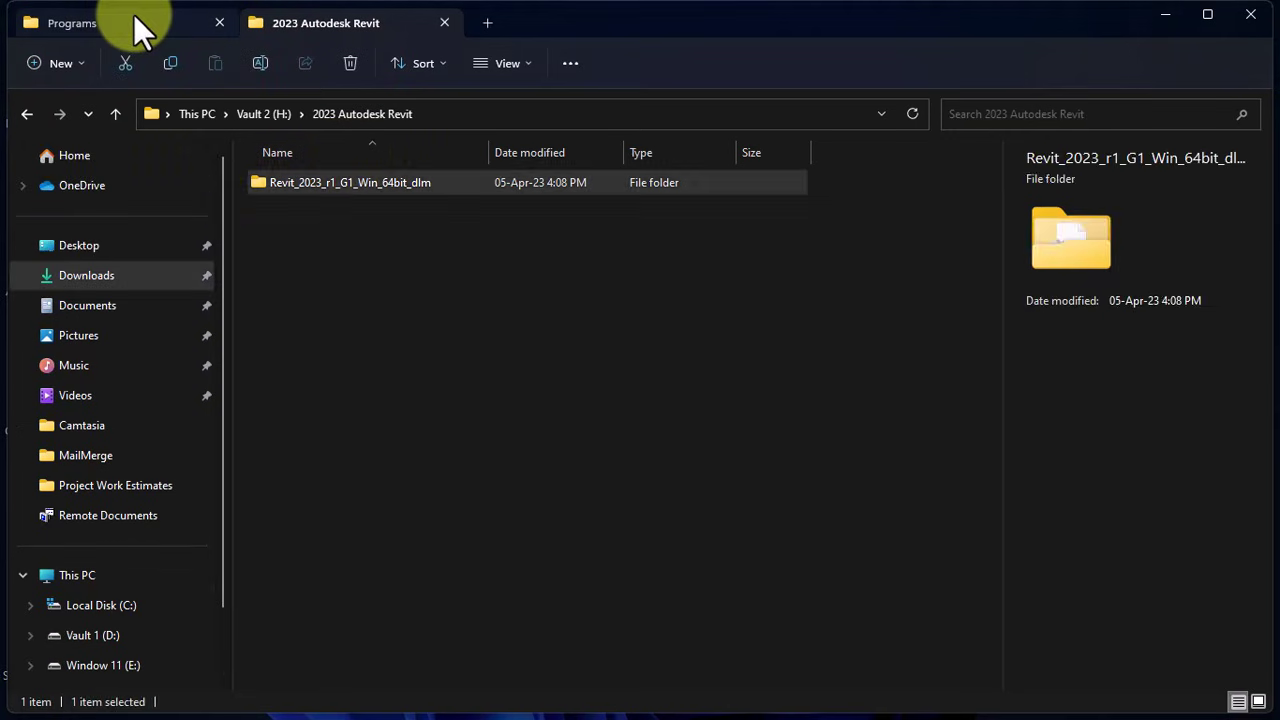
{"action": "double_click", "coordinate": [414, 382]}
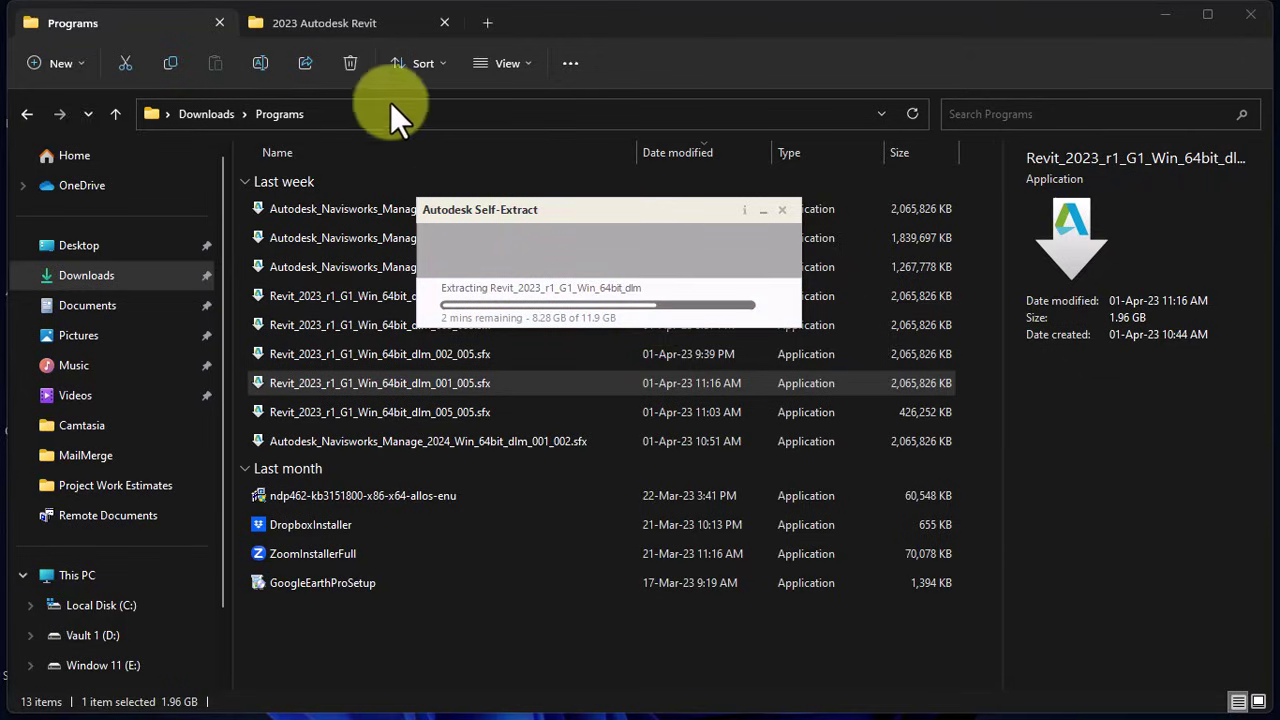
{"action": "left_click_drag", "start_coordinate": [637, 204], "coordinate": [370, 275]}
{"action": "left_click", "coordinate": [352, 24]}
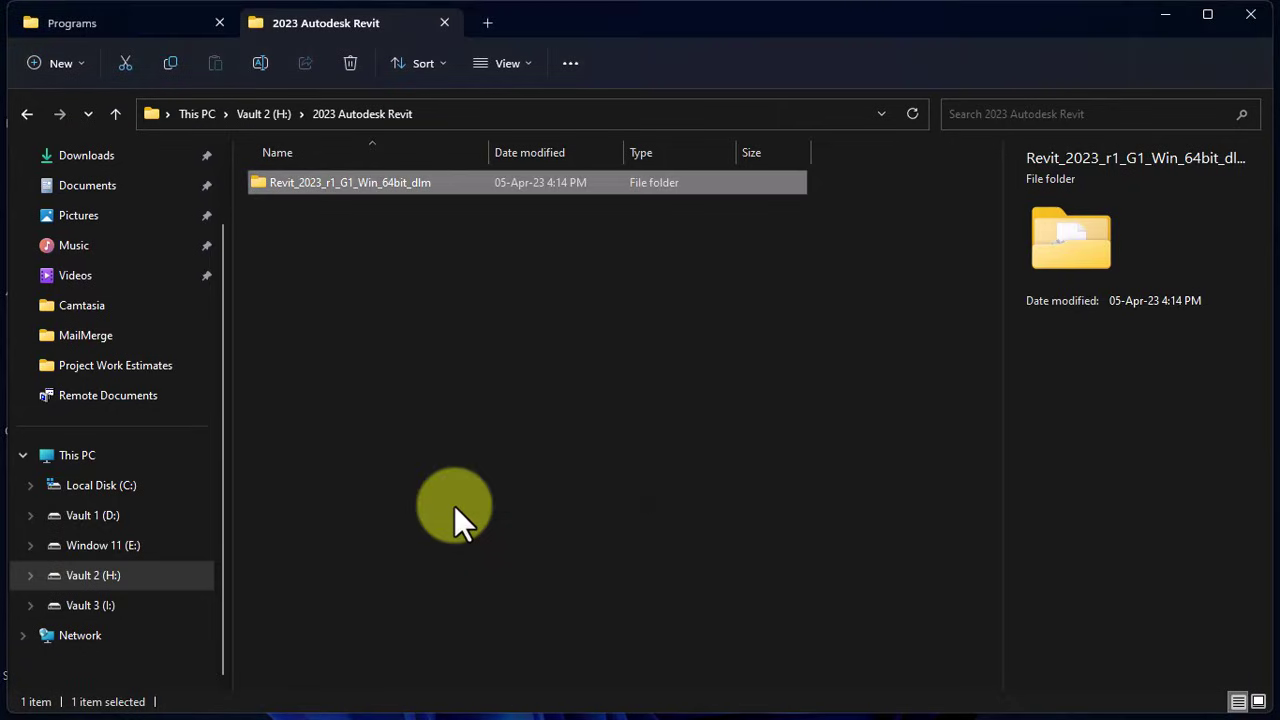
- Bring the Autodesk Install window to the screen centre while installation preparation finishes
{"action": "left_click", "coordinate": [930, 698]}
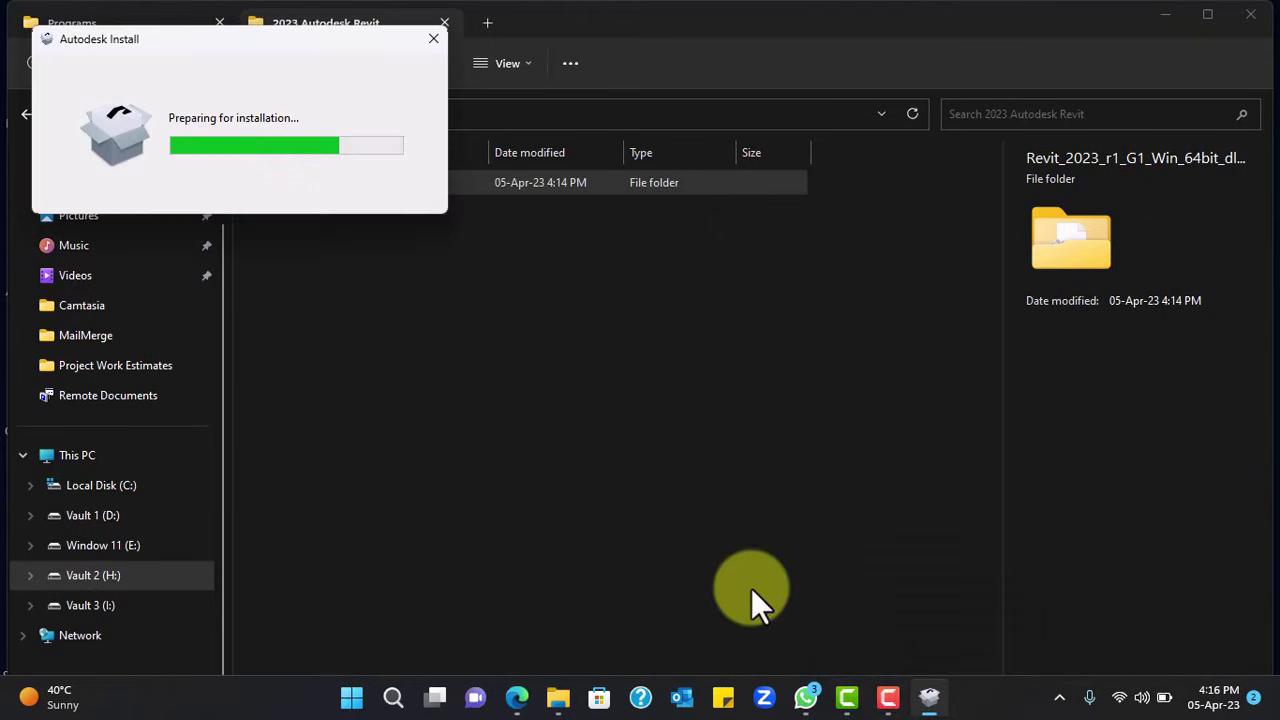
{"action": "left_click_drag", "start_coordinate": [234, 38], "coordinate": [565, 310]}
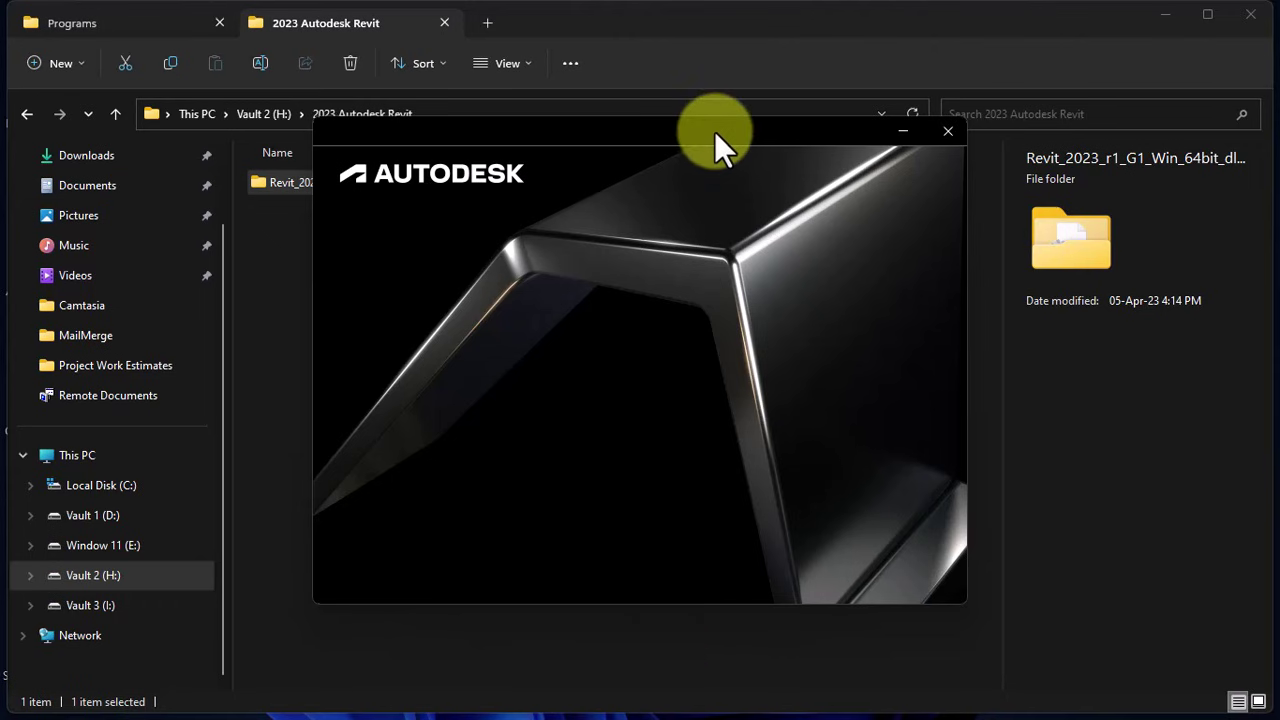
- Agree to the Terms of Use and install Revit 2023 to the default Product and Content locations
{"action": "left_click_drag", "start_coordinate": [714, 131], "coordinate": [675, 194]}
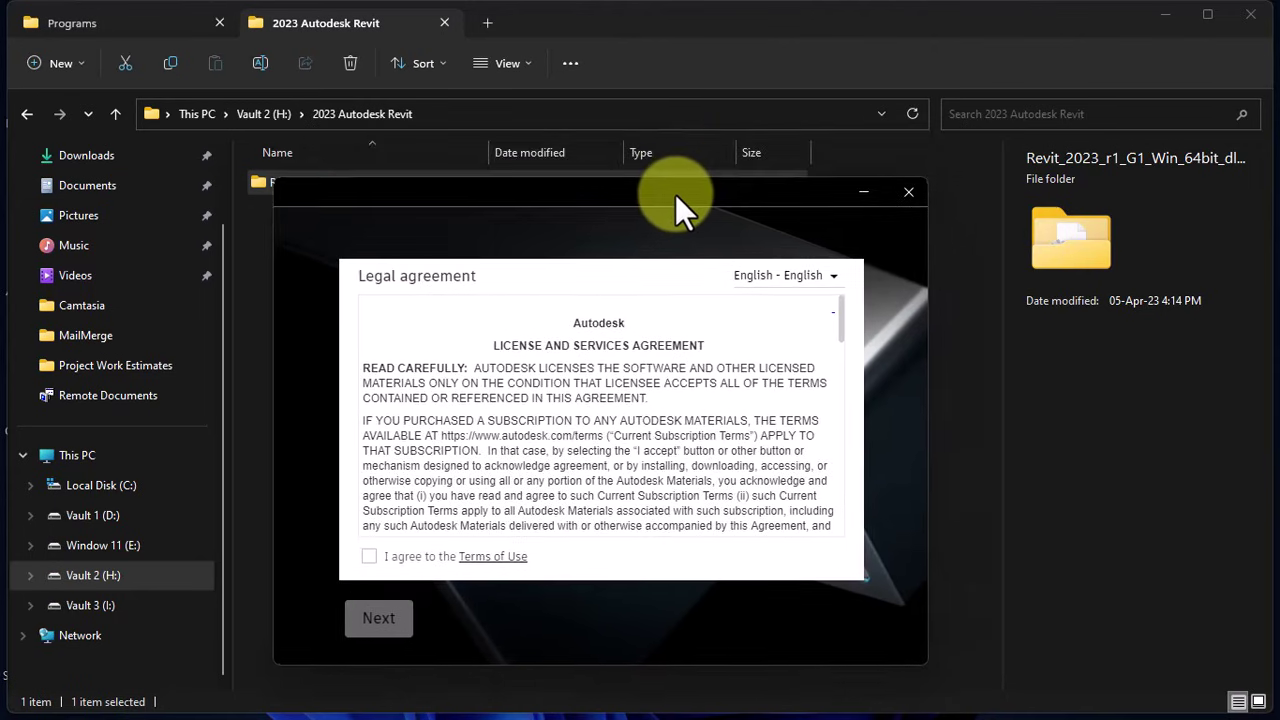
{"action": "left_click", "coordinate": [368, 556]}
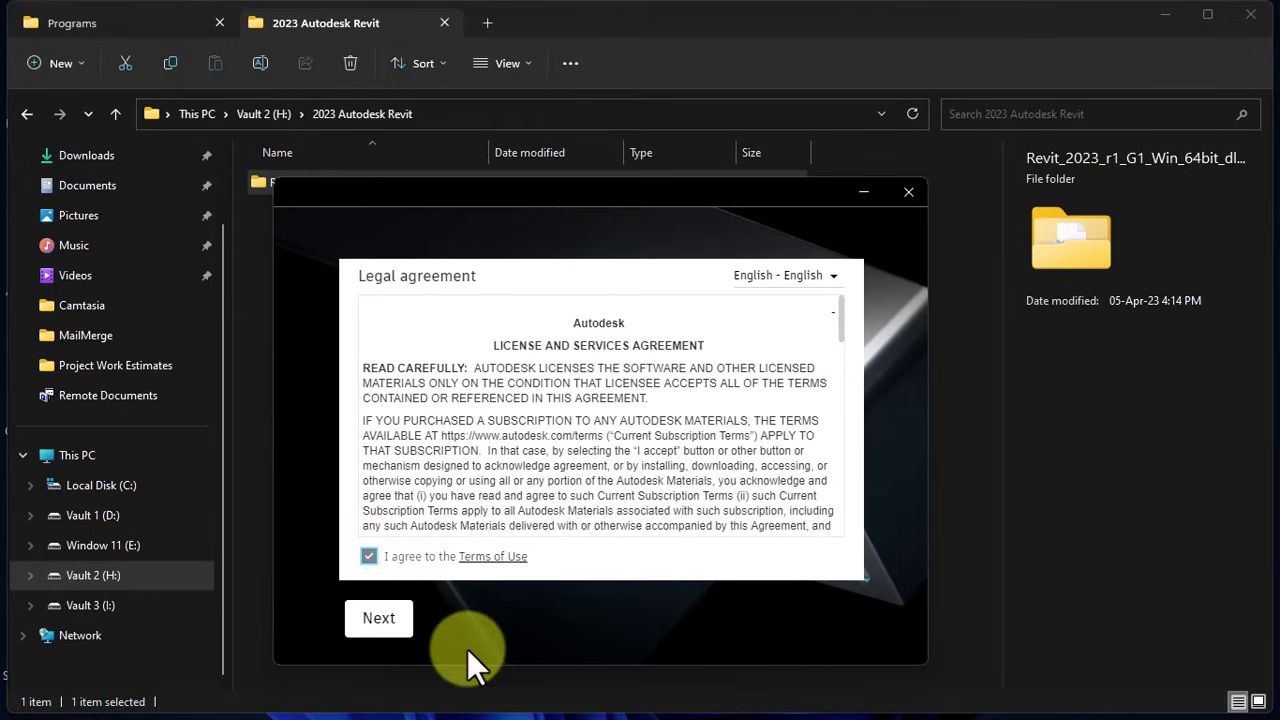
{"action": "left_click", "coordinate": [380, 622]}
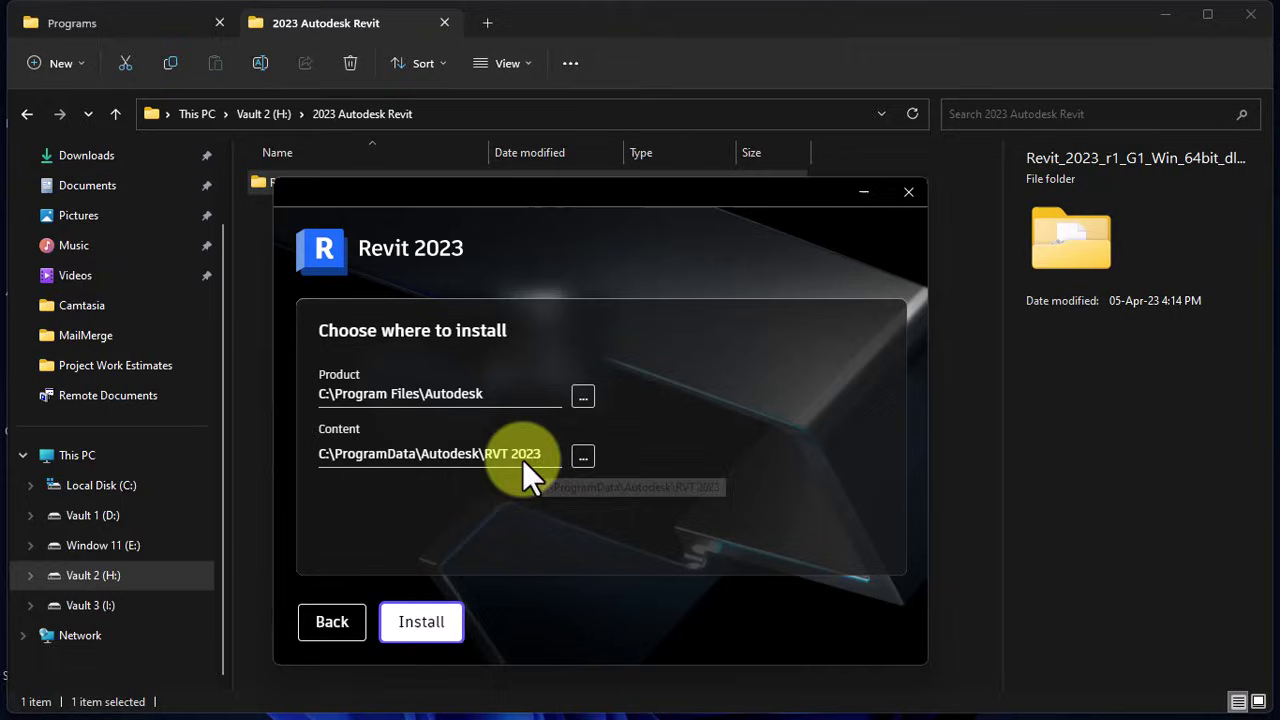
{"action": "left_click", "coordinate": [441, 630]}
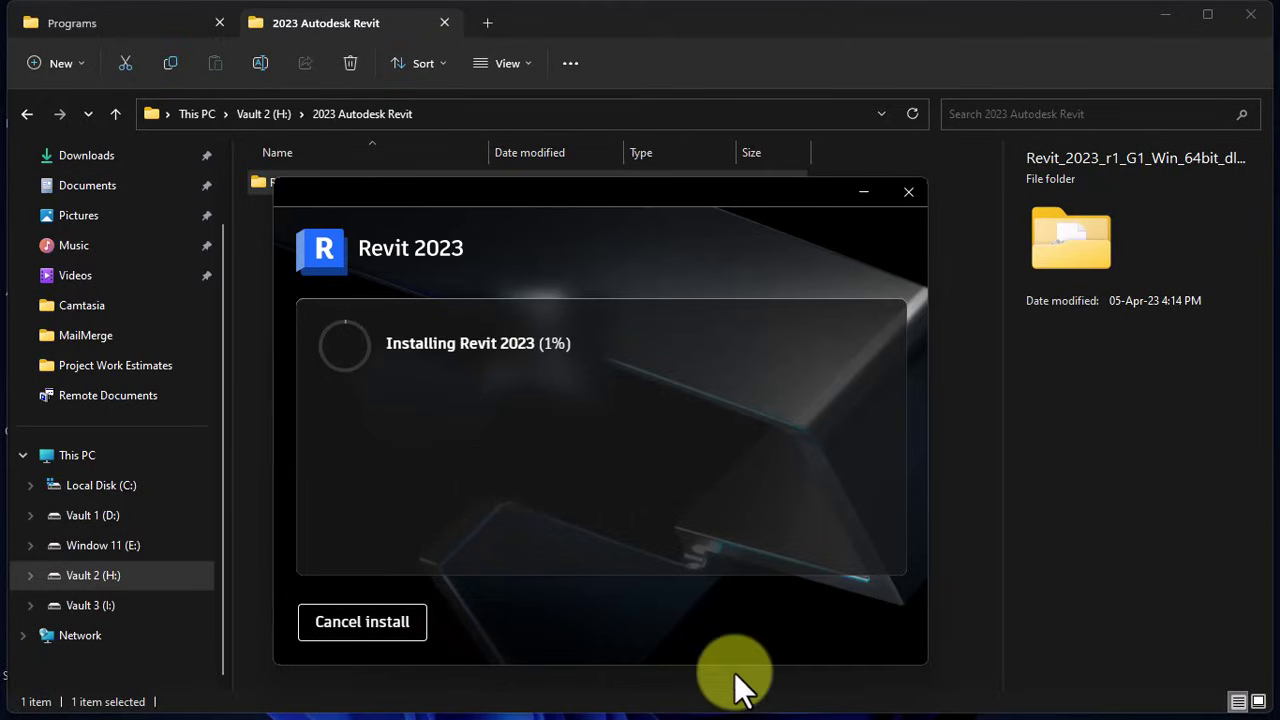
- Wait while the Installing Revit 2023 progress climbs
{"action": "mouse_move", "coordinate": [810, 710]}
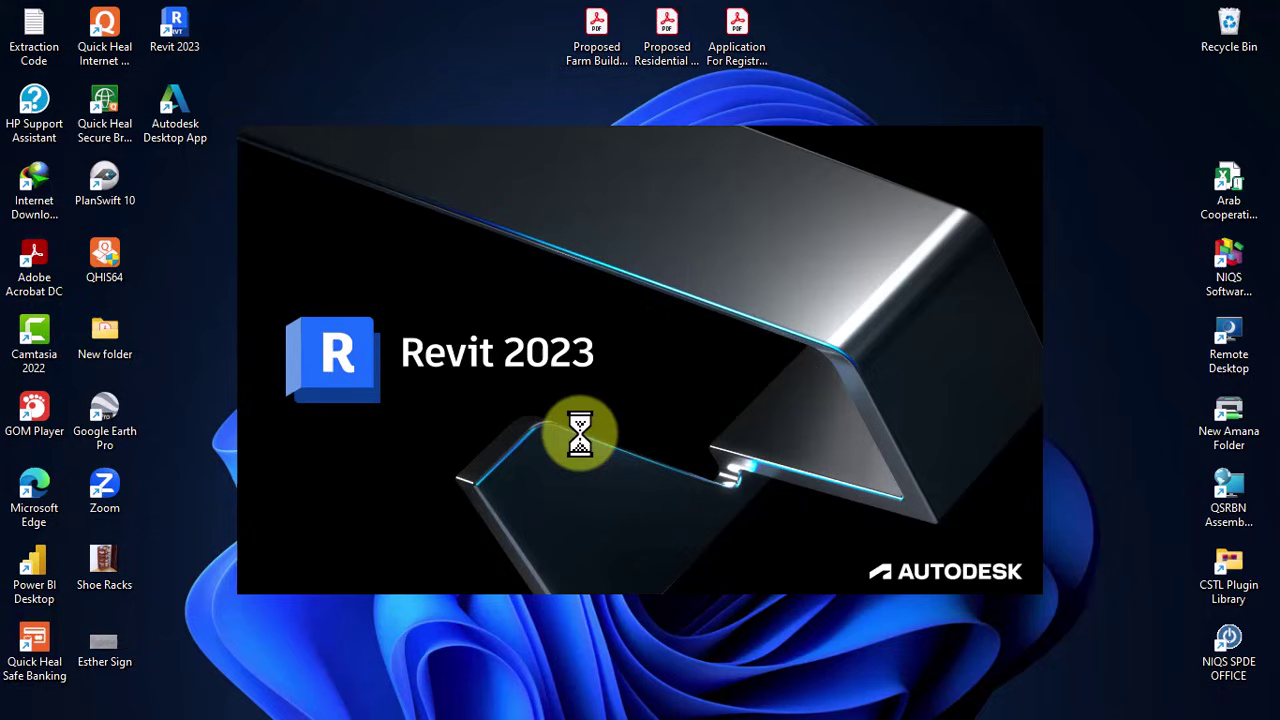
- Wait while the Revit 2023 splash screen loads
{"action": "mouse_move", "coordinate": [1103, 710]}
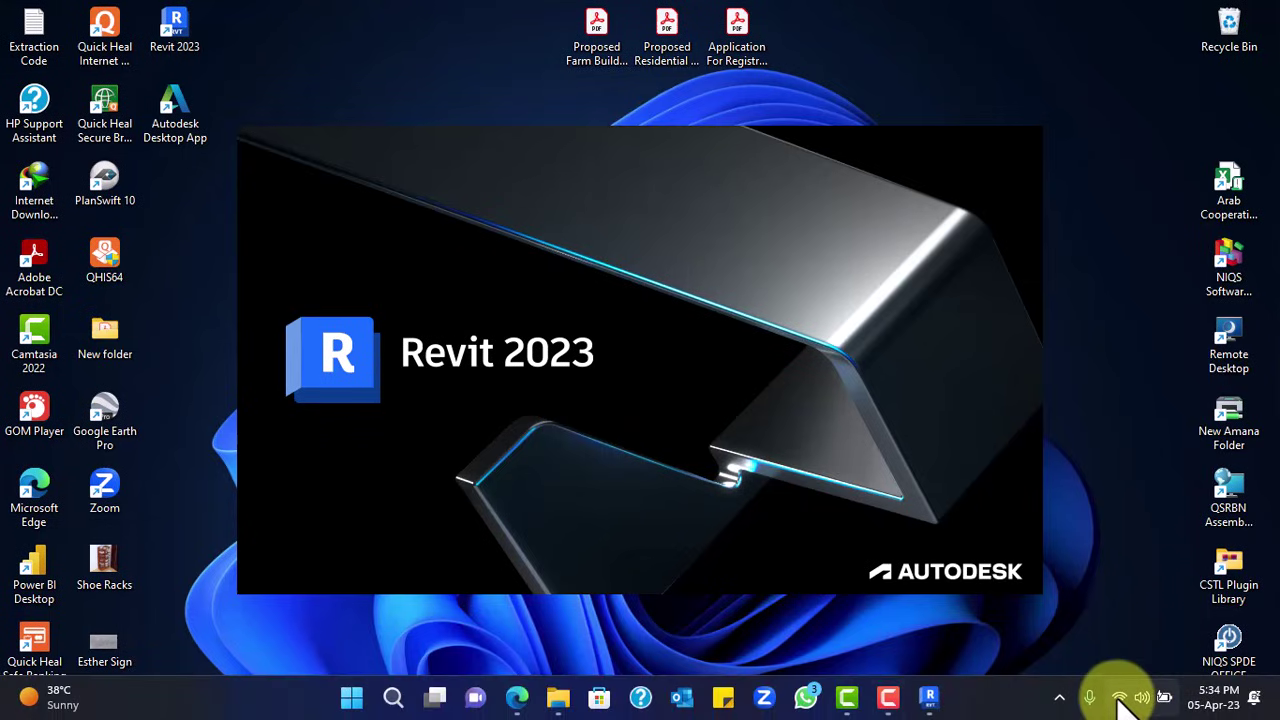
- Connect to the Cadprofessional Wi-Fi from quick settings, then return to Revit's licence dialog
{"action": "left_click", "coordinate": [1118, 696]}
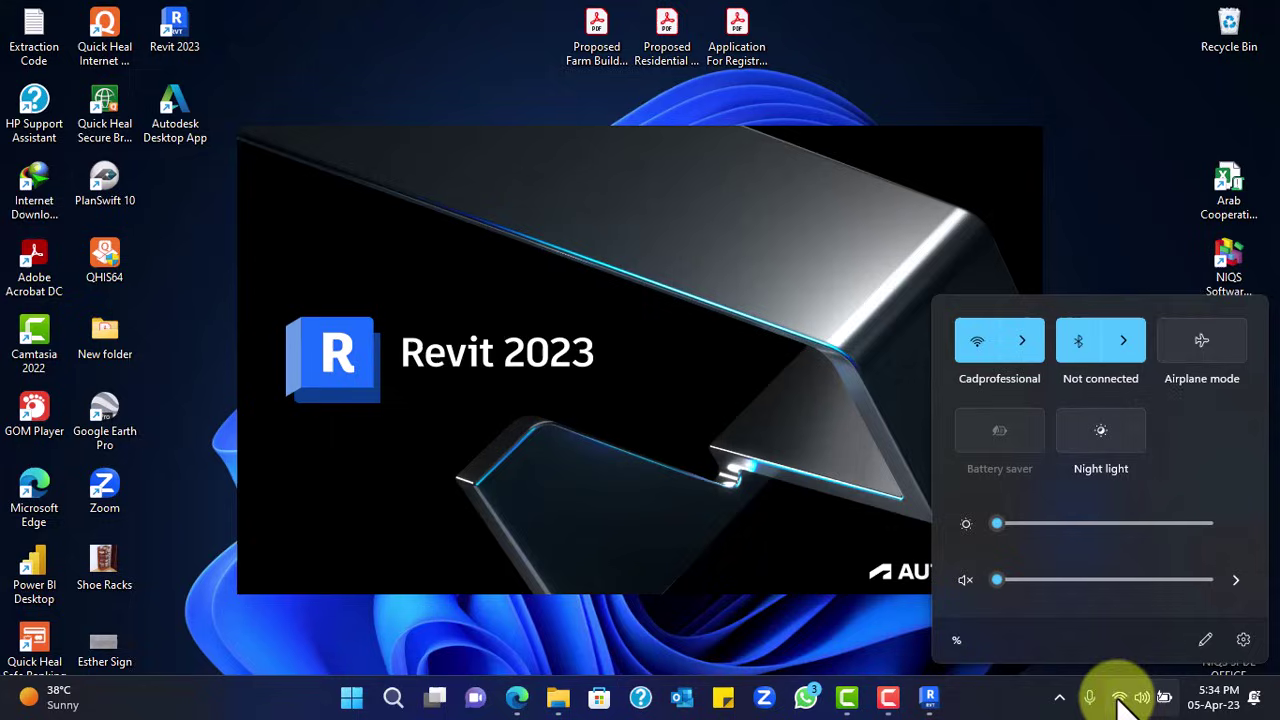
{"action": "left_click", "coordinate": [1028, 337]}
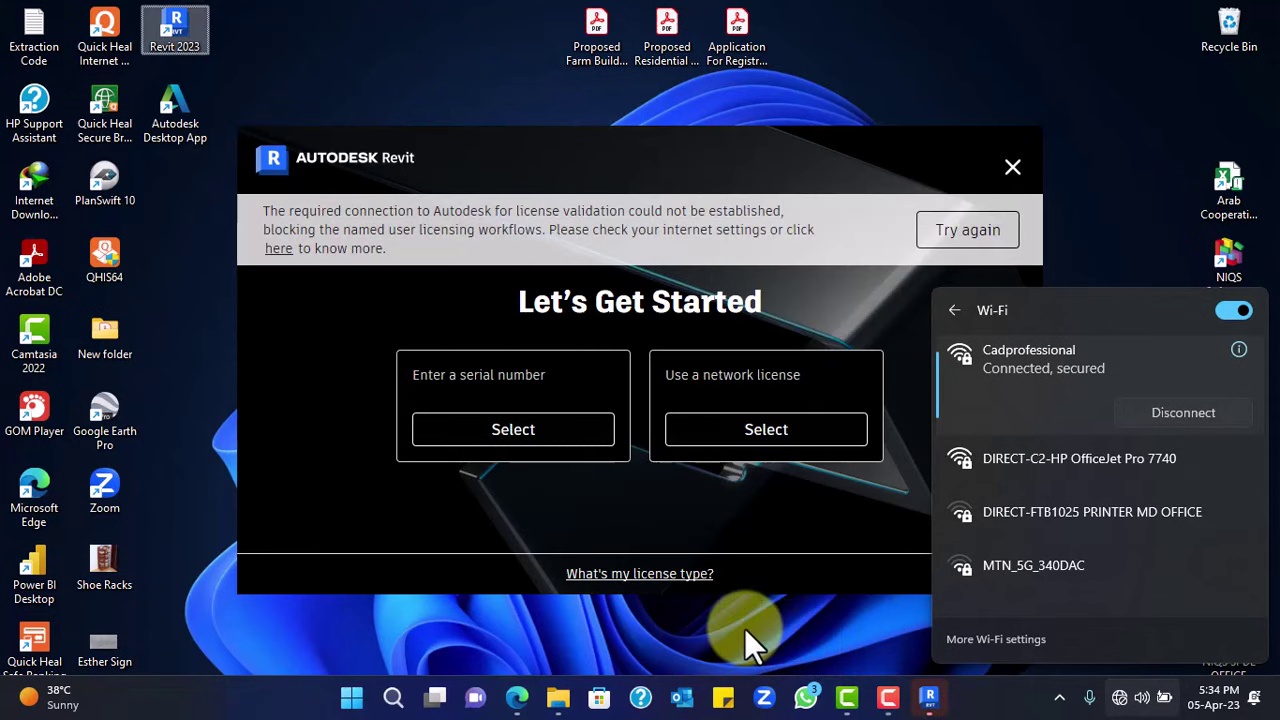
{"action": "left_click", "coordinate": [1114, 204]}
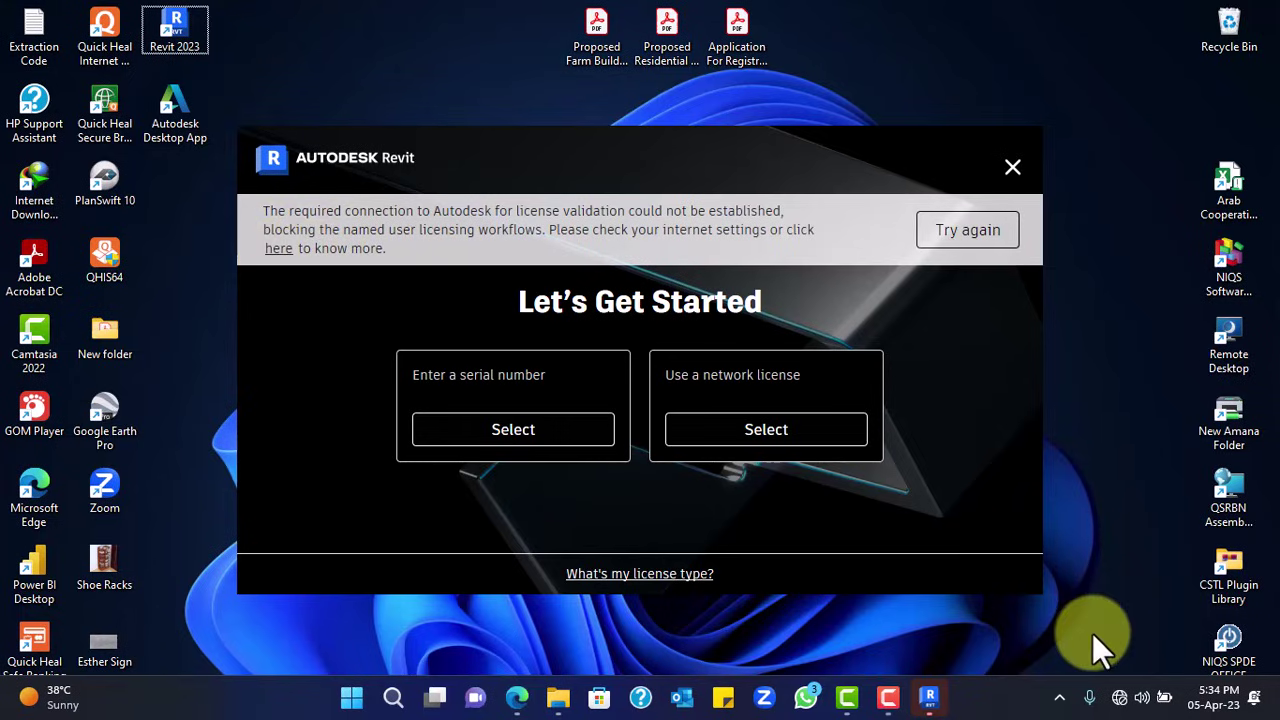
{"action": "left_click", "coordinate": [1128, 697]}
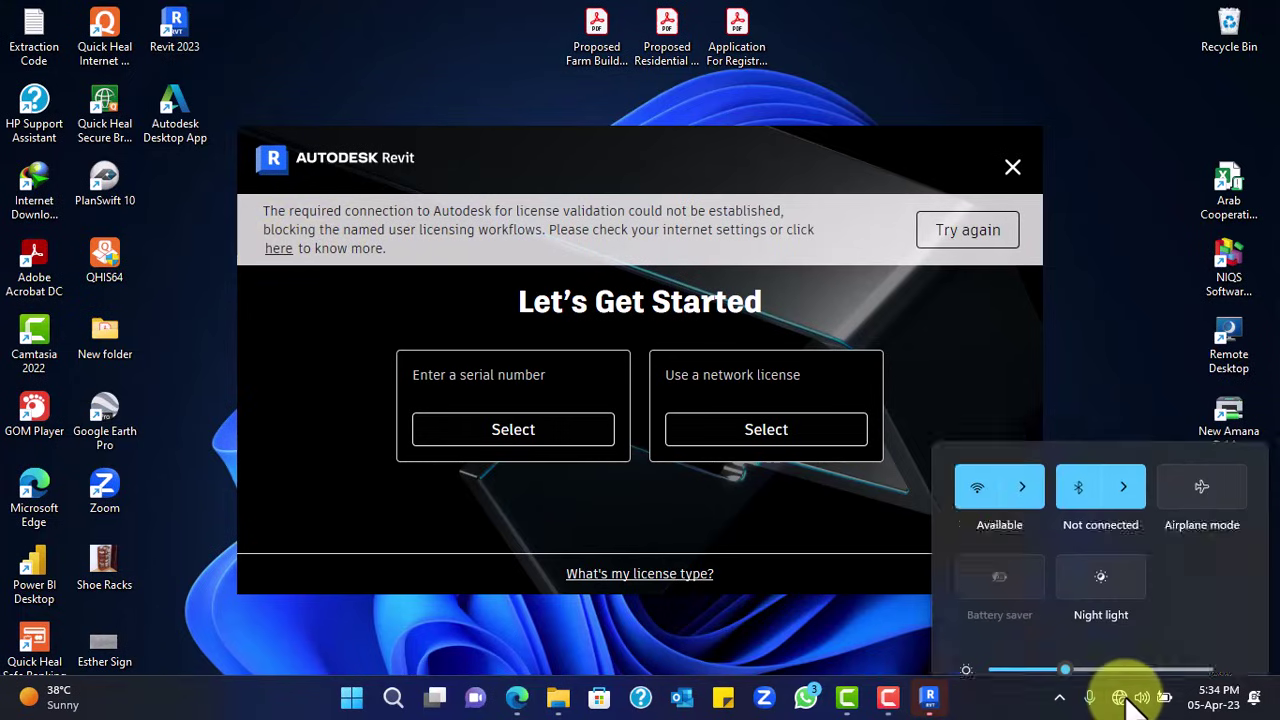
{"action": "left_click", "coordinate": [1025, 340]}
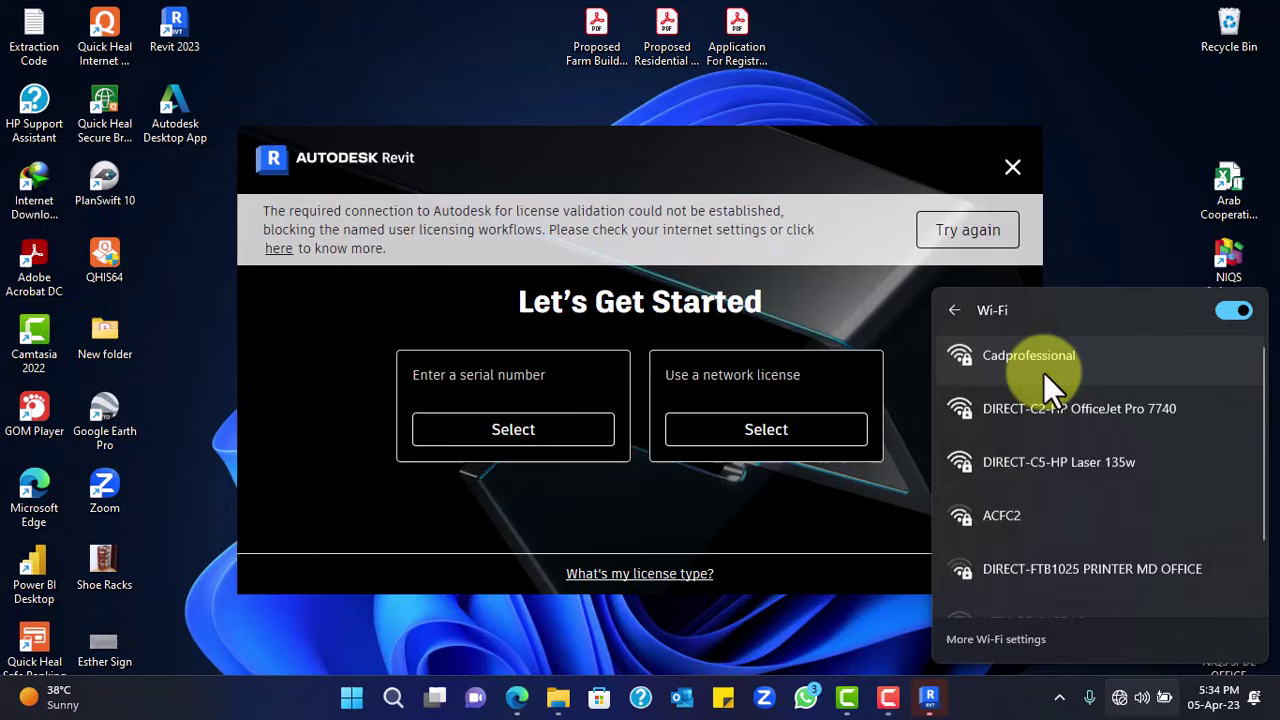
{"action": "left_click", "coordinate": [1050, 368]}
{"action": "left_click", "coordinate": [1154, 440]}
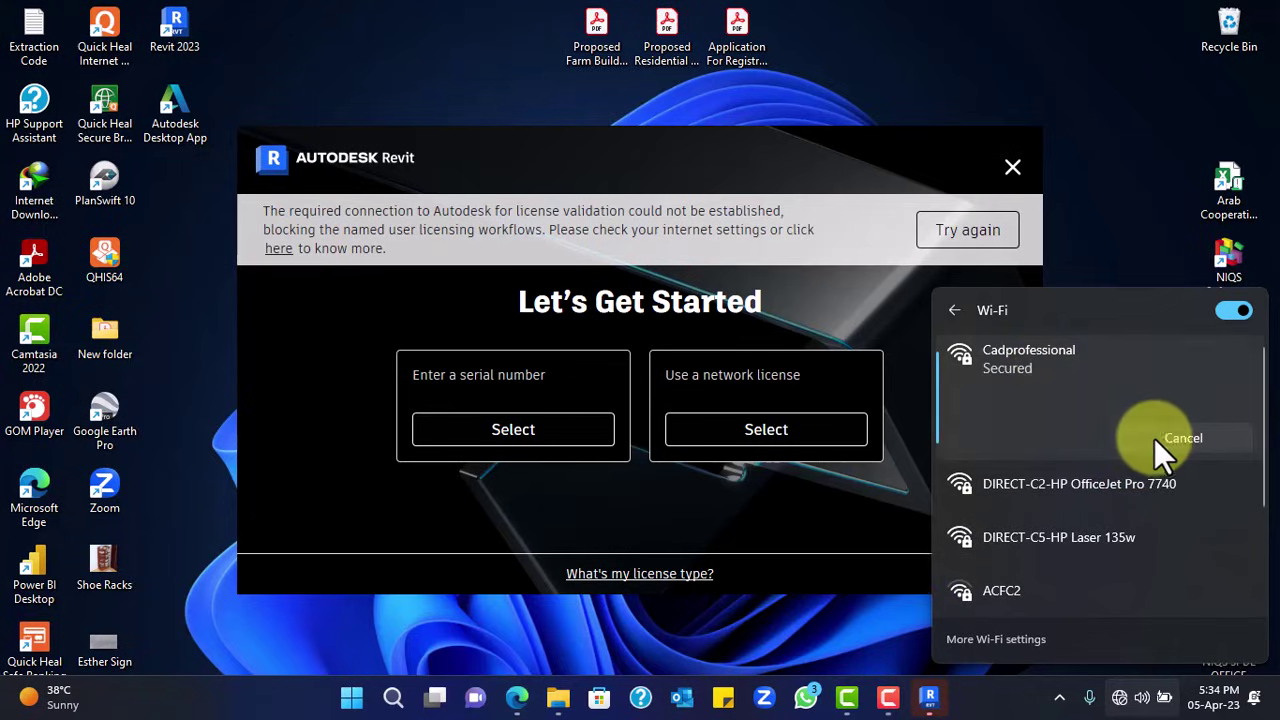
{"action": "left_click", "coordinate": [1110, 248]}
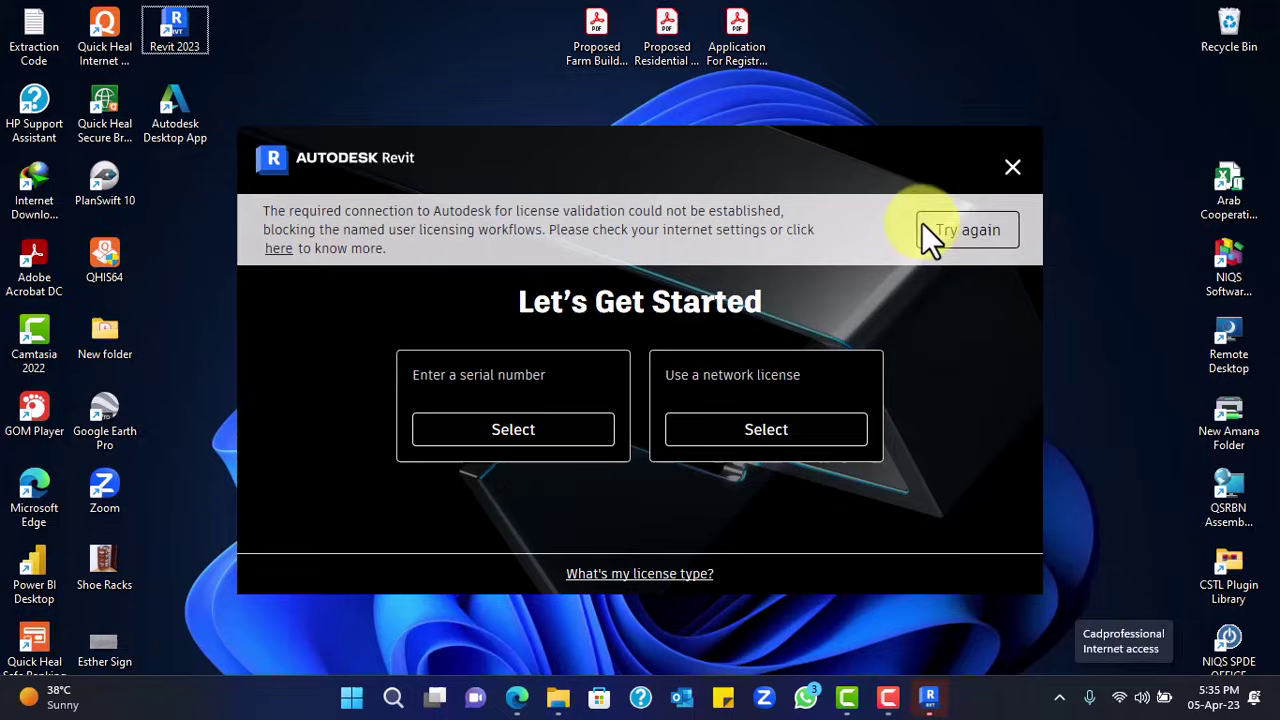
{"action": "left_click", "coordinate": [958, 233]}
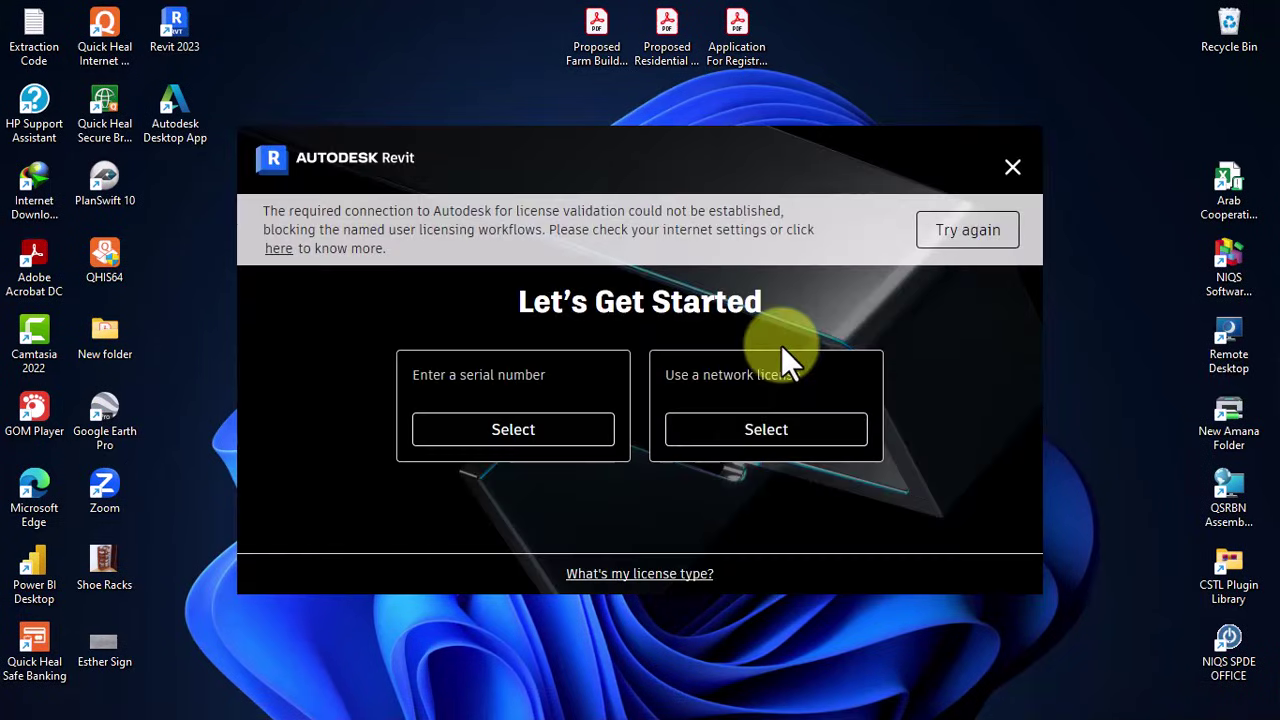
- Retry the licence check, choose Autodesk ID sign-in, and dismiss the Wi-Fi Scanner prompt
{"action": "left_click", "coordinate": [944, 245]}
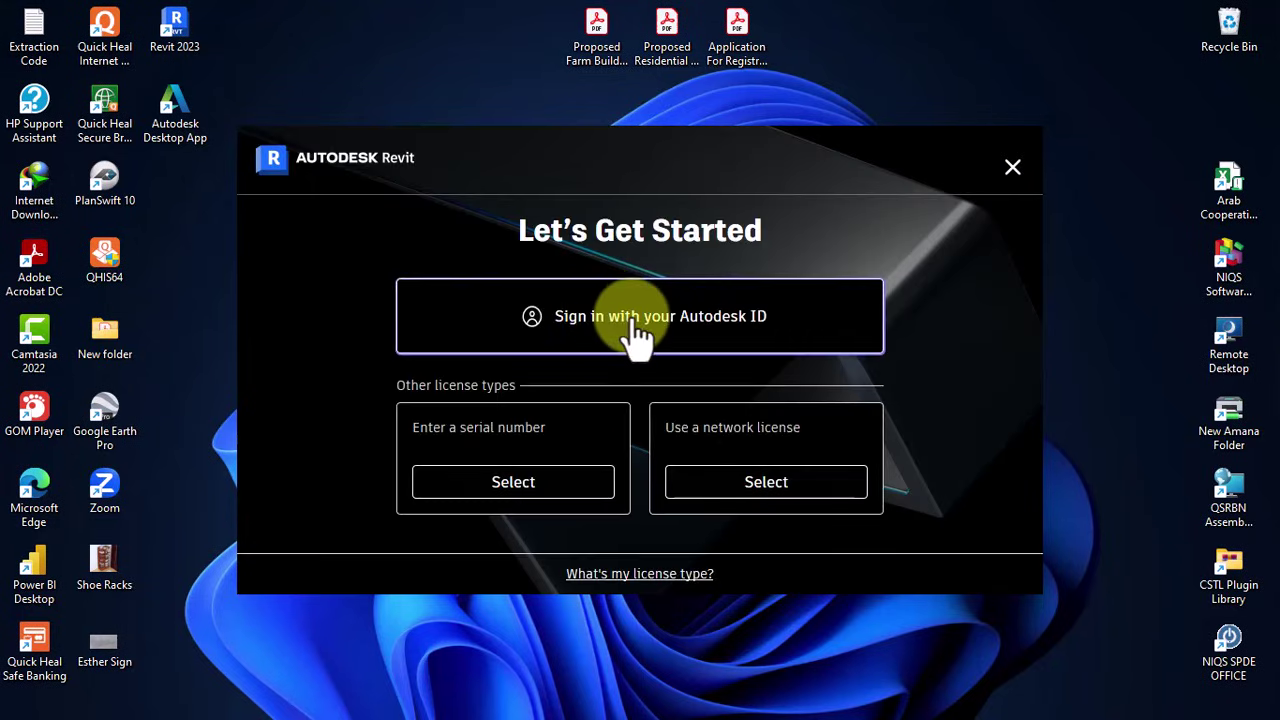
{"action": "left_click", "coordinate": [625, 320]}
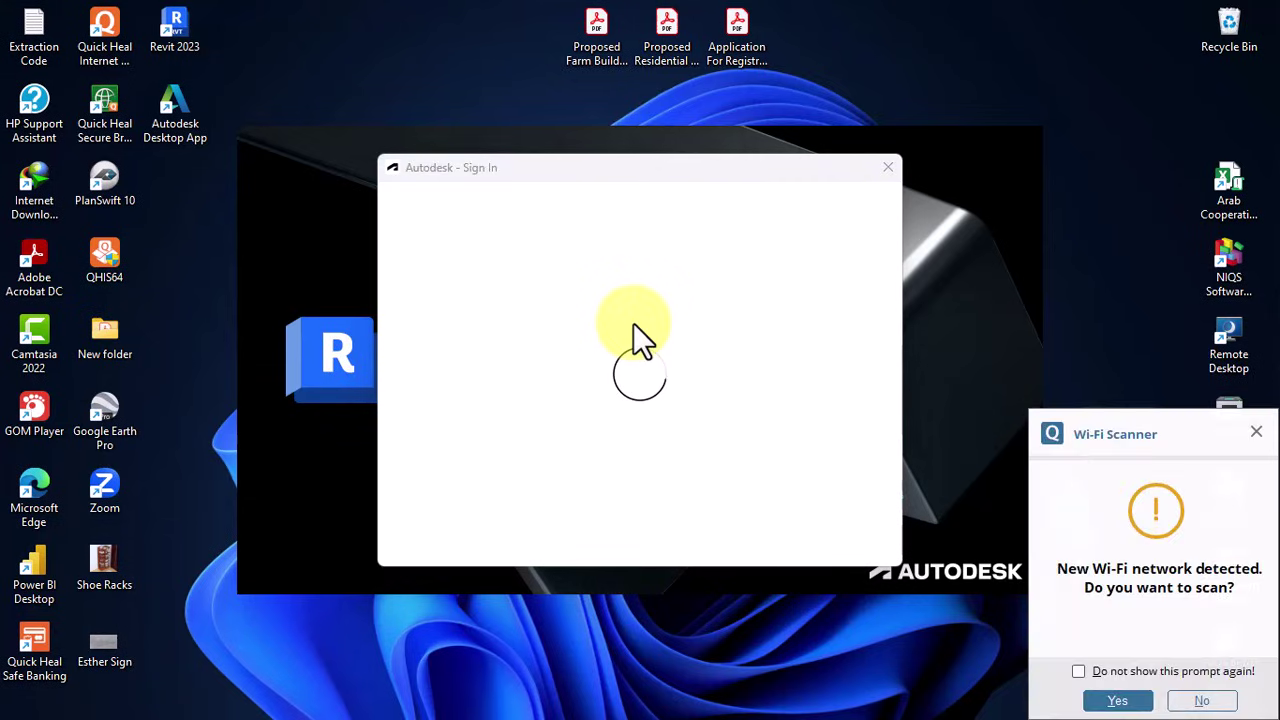
{"action": "left_click", "coordinate": [1200, 701]}
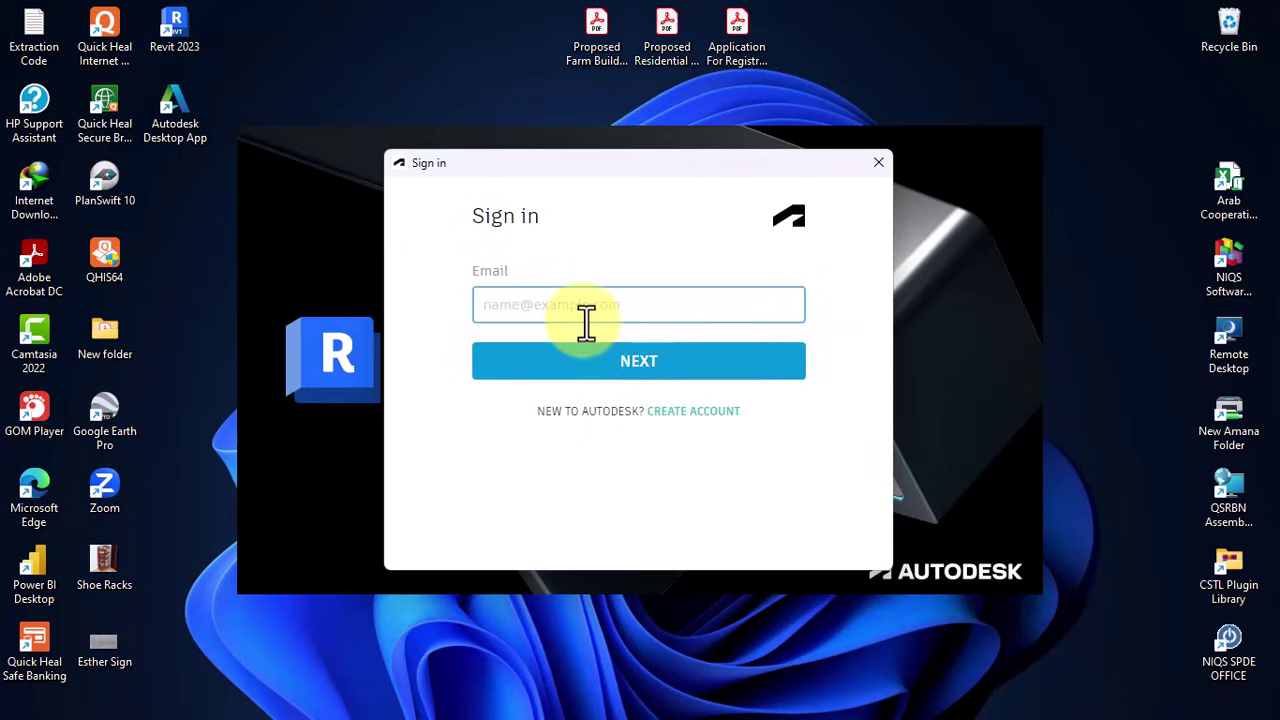
- Enter the Autodesk ID e-mail and account password, then submit the sign-in
{"action": "left_click", "coordinate": [580, 315]}
{"action": "type", "text": "cj"}
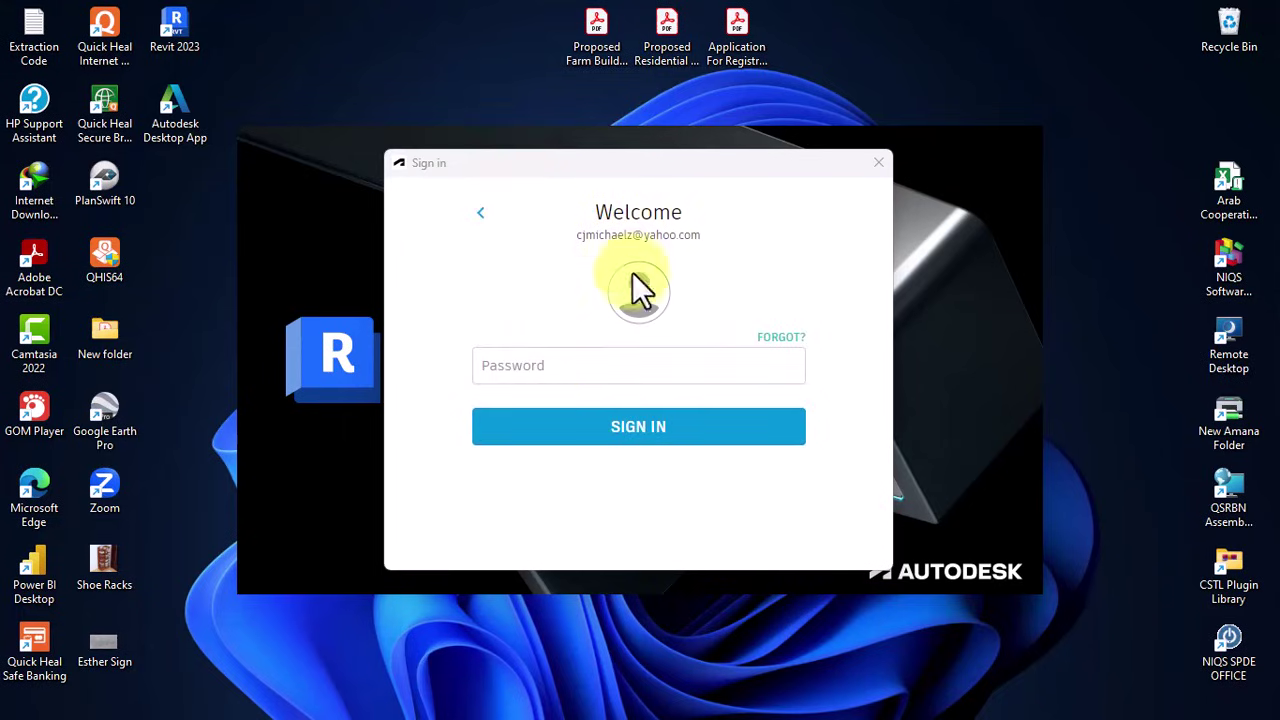
{"action": "left_click", "coordinate": [610, 368]}
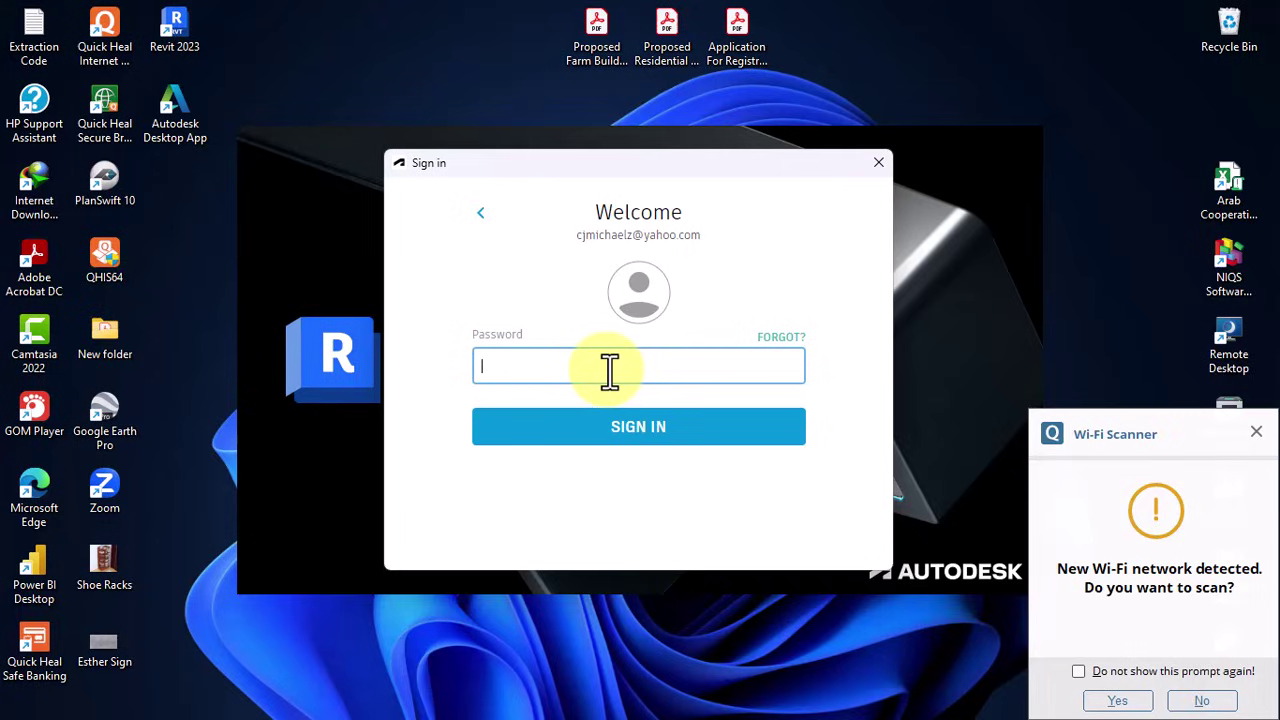
{"action": "type", "text": "••••••••••••••"}
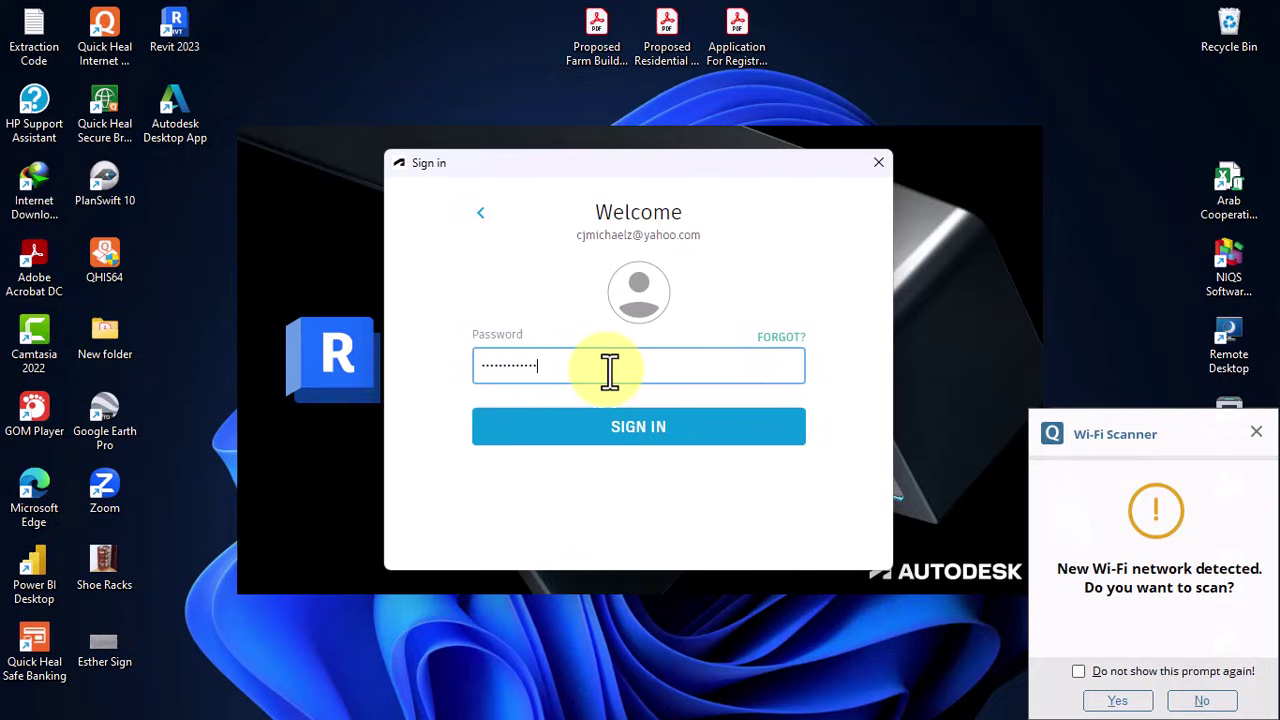
{"action": "type", "text": "••••••••"}
{"action": "left_click", "coordinate": [665, 440]}
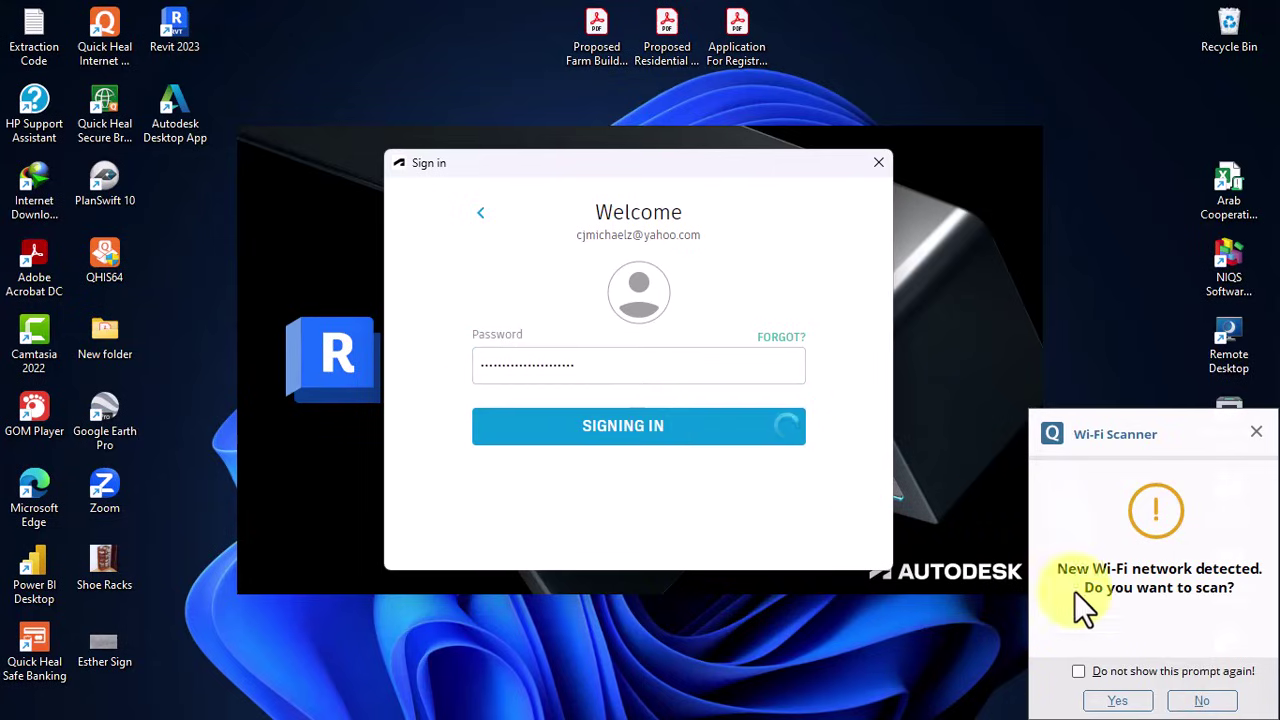
- Decline the Wi-Fi scan prompt so sign-in finishes and Revit opens to Privacy Settings
{"action": "left_click", "coordinate": [1200, 701]}
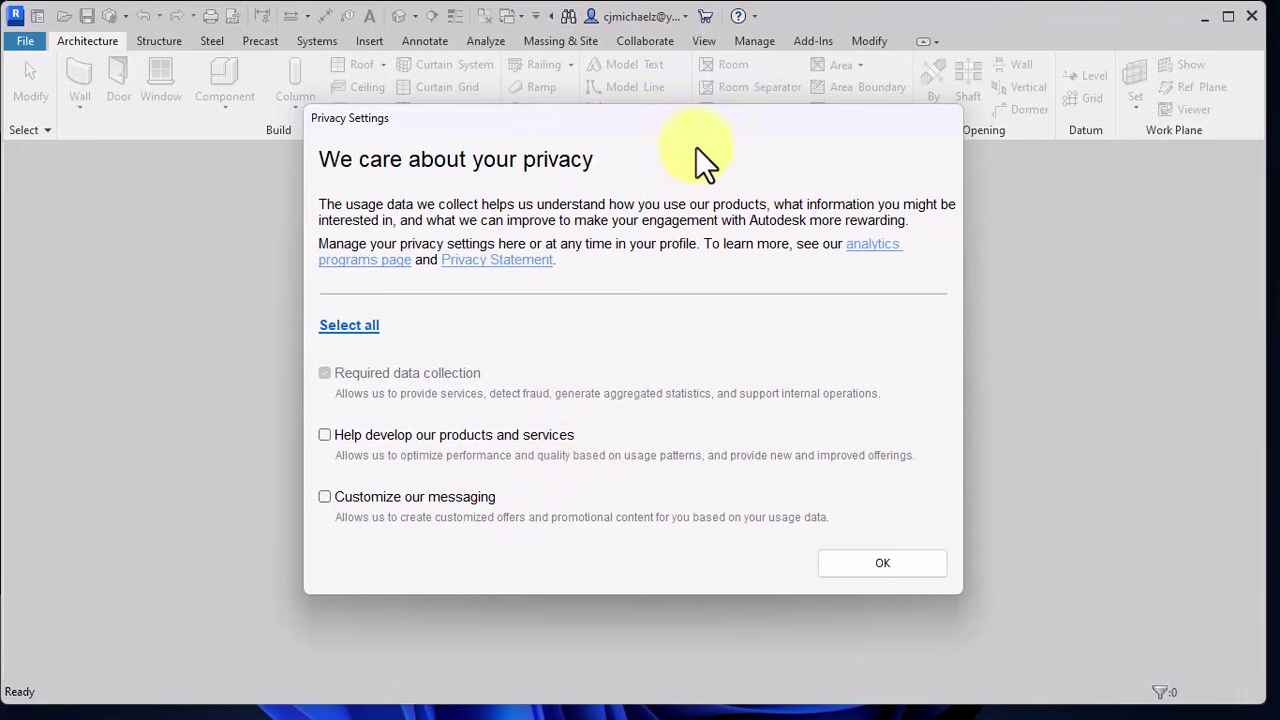
- Move the Privacy Settings dialog down and accept it with Customize our messaging enabled
{"action": "left_click_drag", "start_coordinate": [688, 128], "coordinate": [674, 185]}
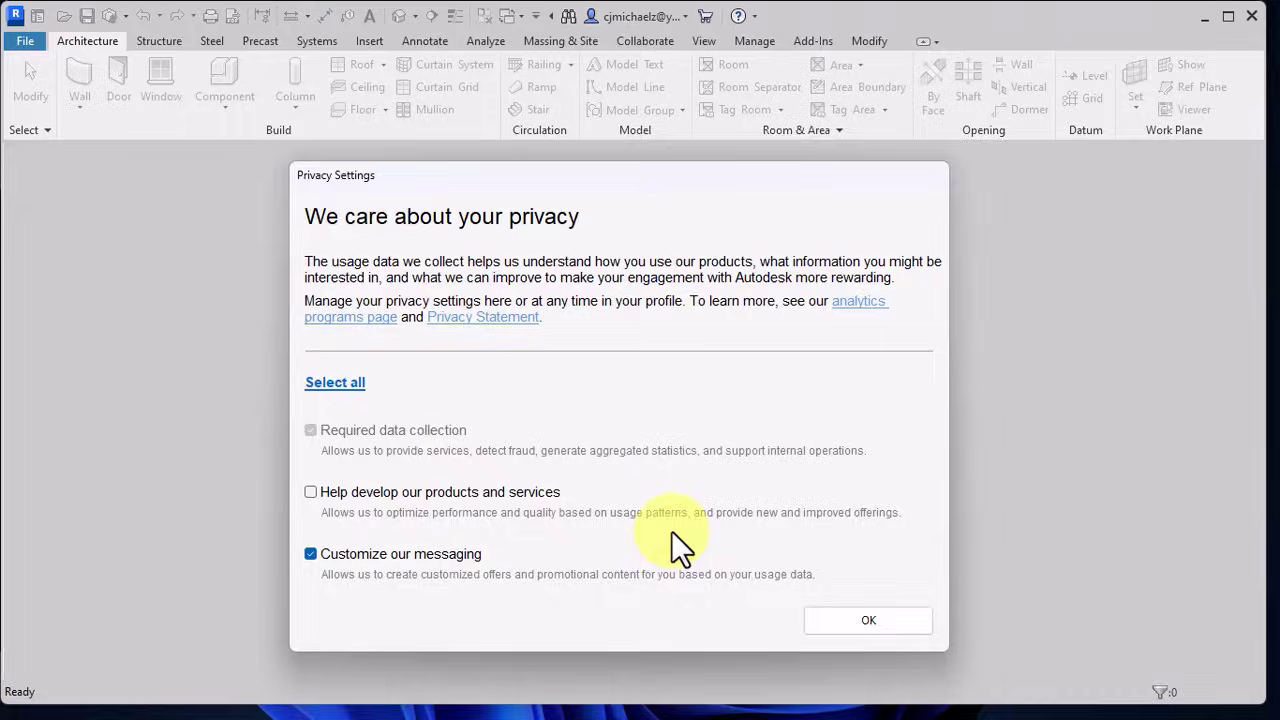
{"action": "left_click", "coordinate": [868, 621]}
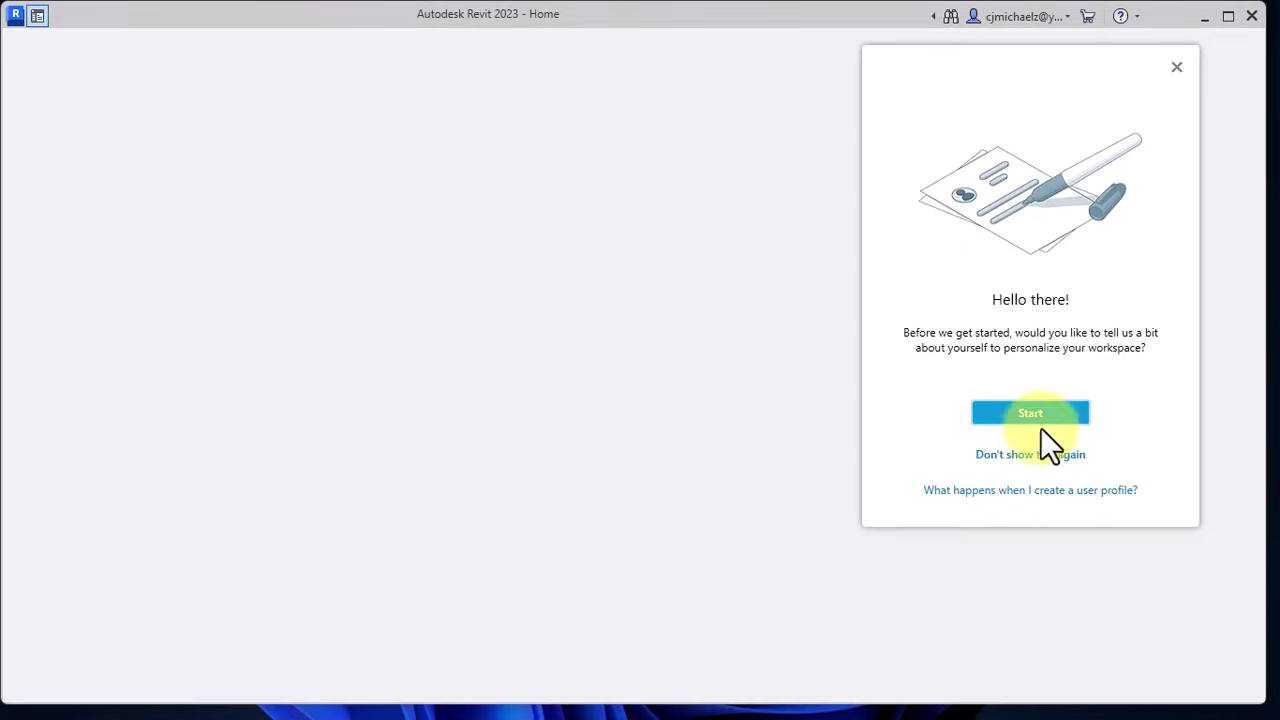
- Permanently dismiss the Hello there! prompt and open the Sample Architecture Project's A001 Title Sheet
{"action": "left_click", "coordinate": [1043, 420]}
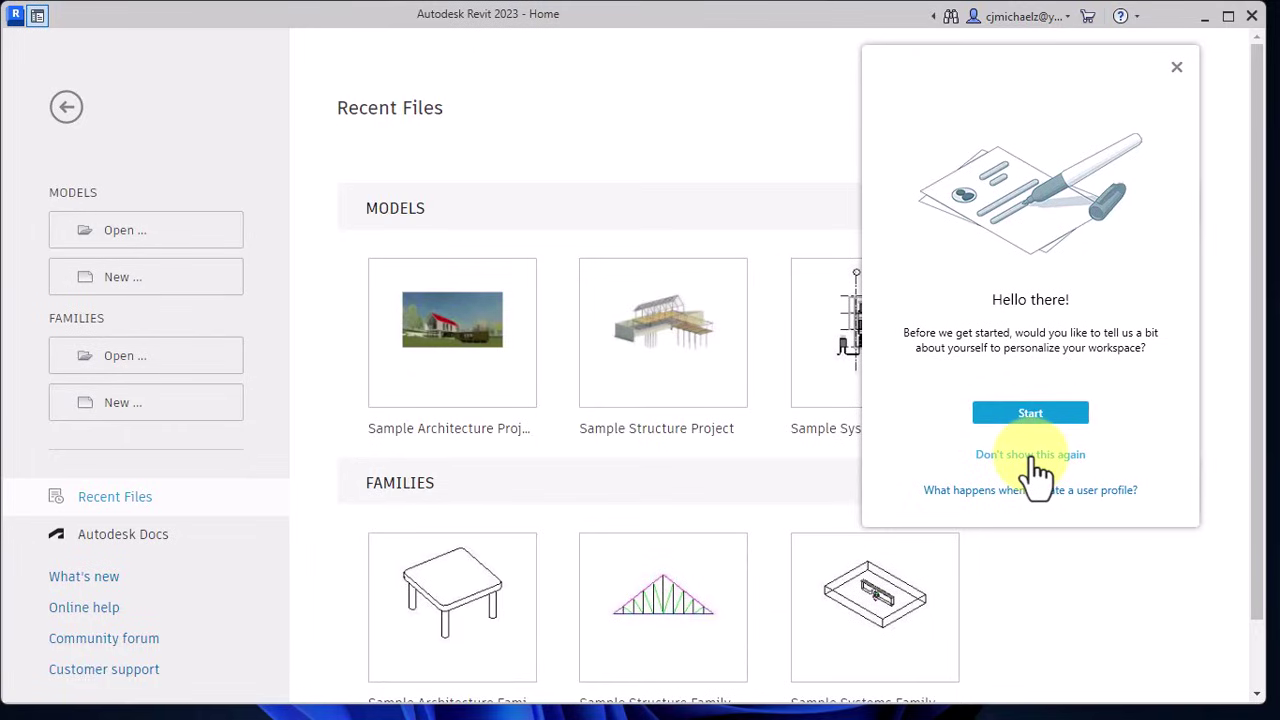
{"action": "left_click", "coordinate": [1030, 456]}
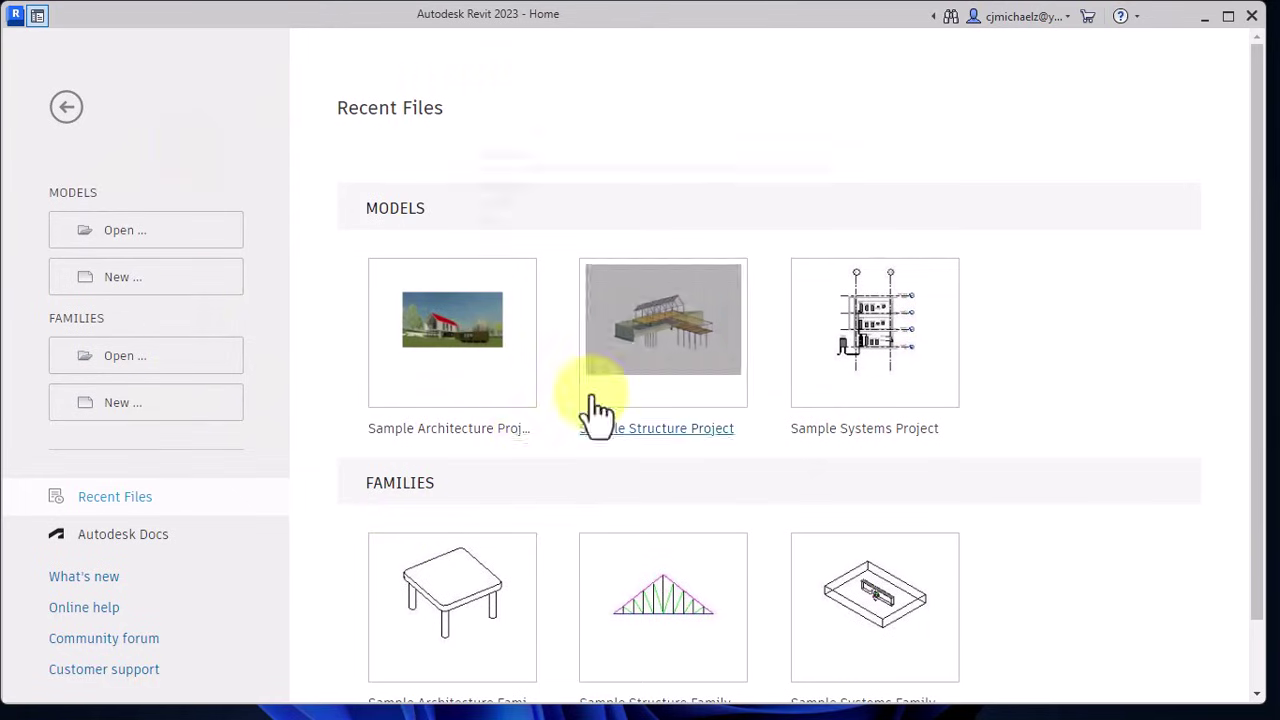
{"action": "left_click", "coordinate": [505, 430]}
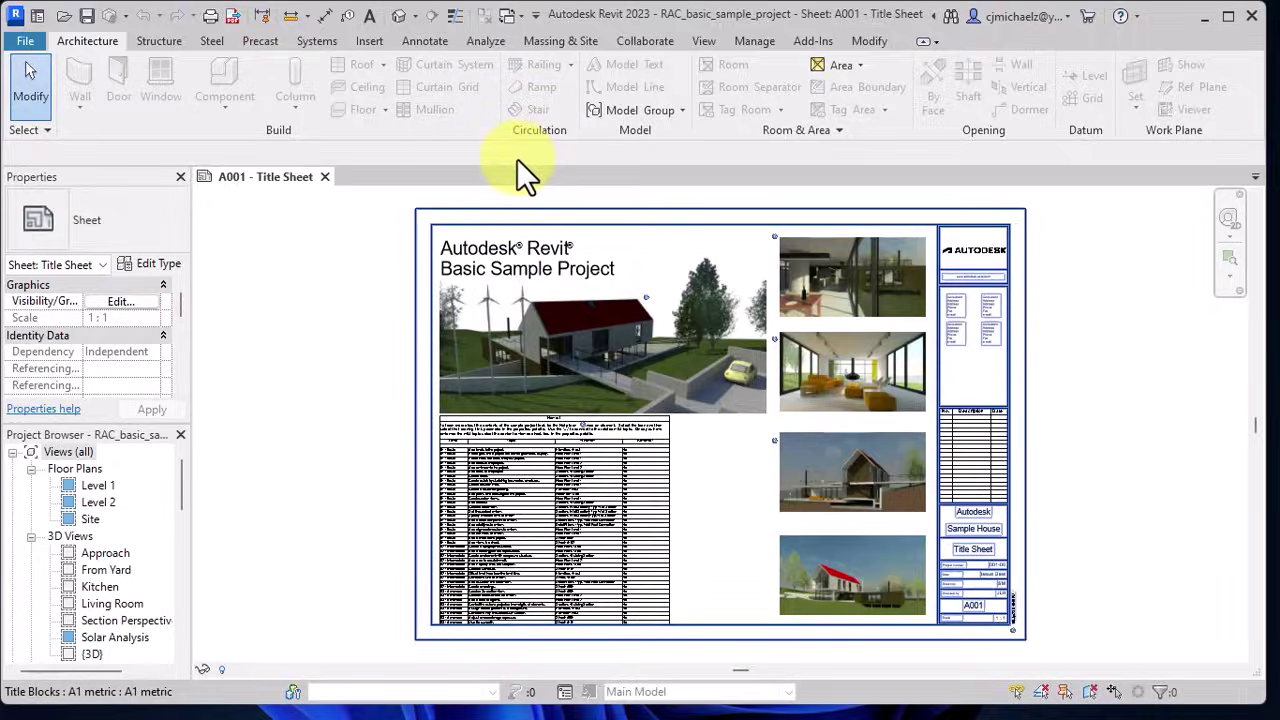
{"action": "scroll", "coordinate": [638, 370], "scroll_direction": "down", "scroll_amount": 2}
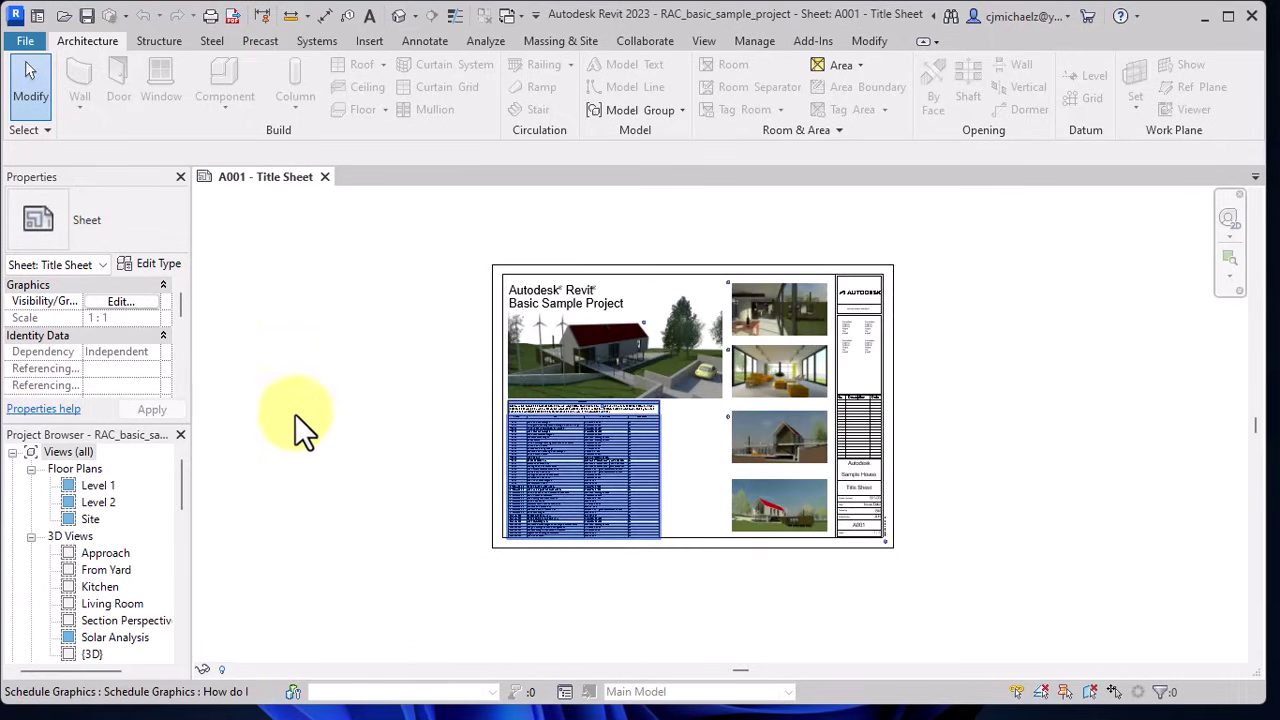
{"action": "scroll", "coordinate": [264, 556], "scroll_direction": "up", "scroll_amount": 1}
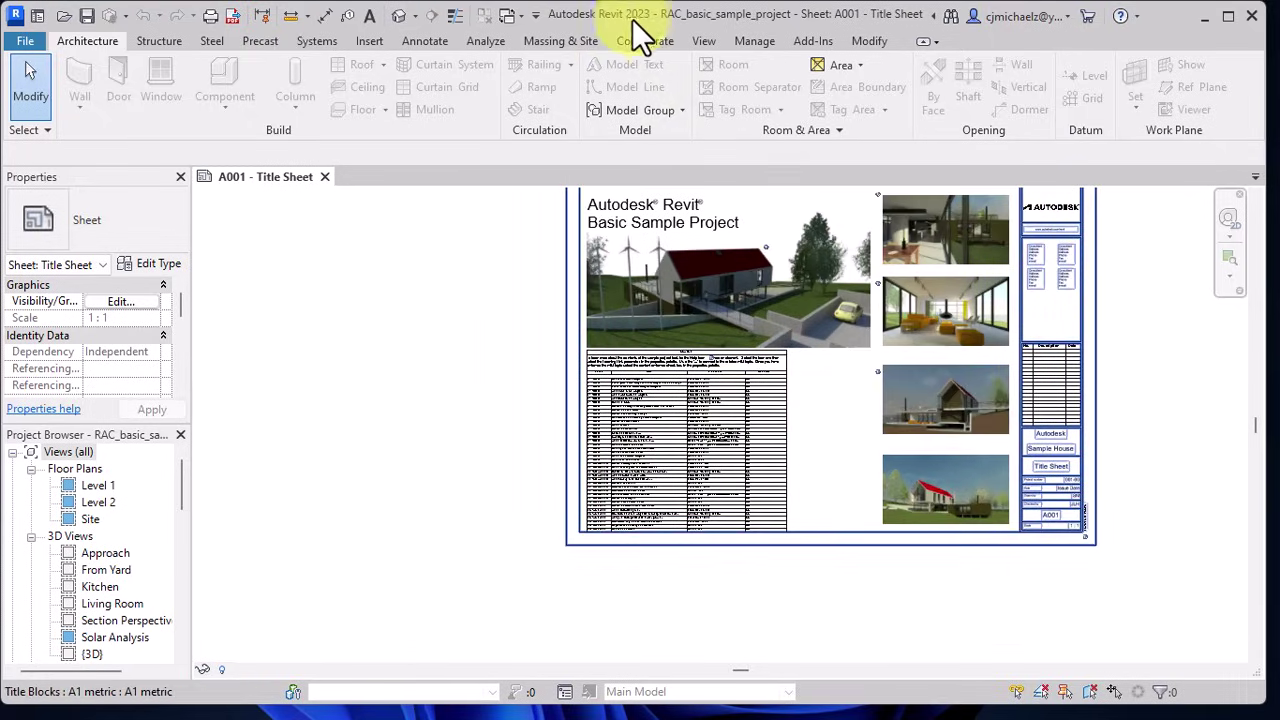
{"action": "left_click", "coordinate": [1064, 15]}
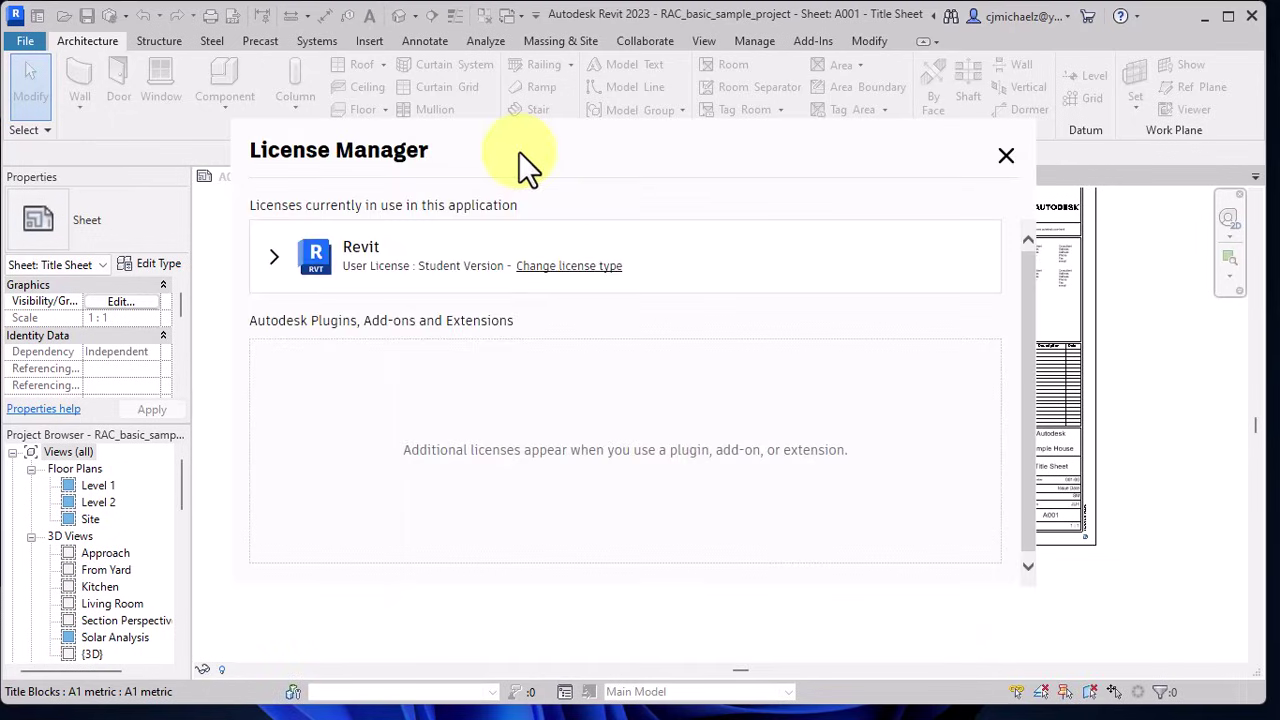
{"action": "left_click", "coordinate": [273, 258]}
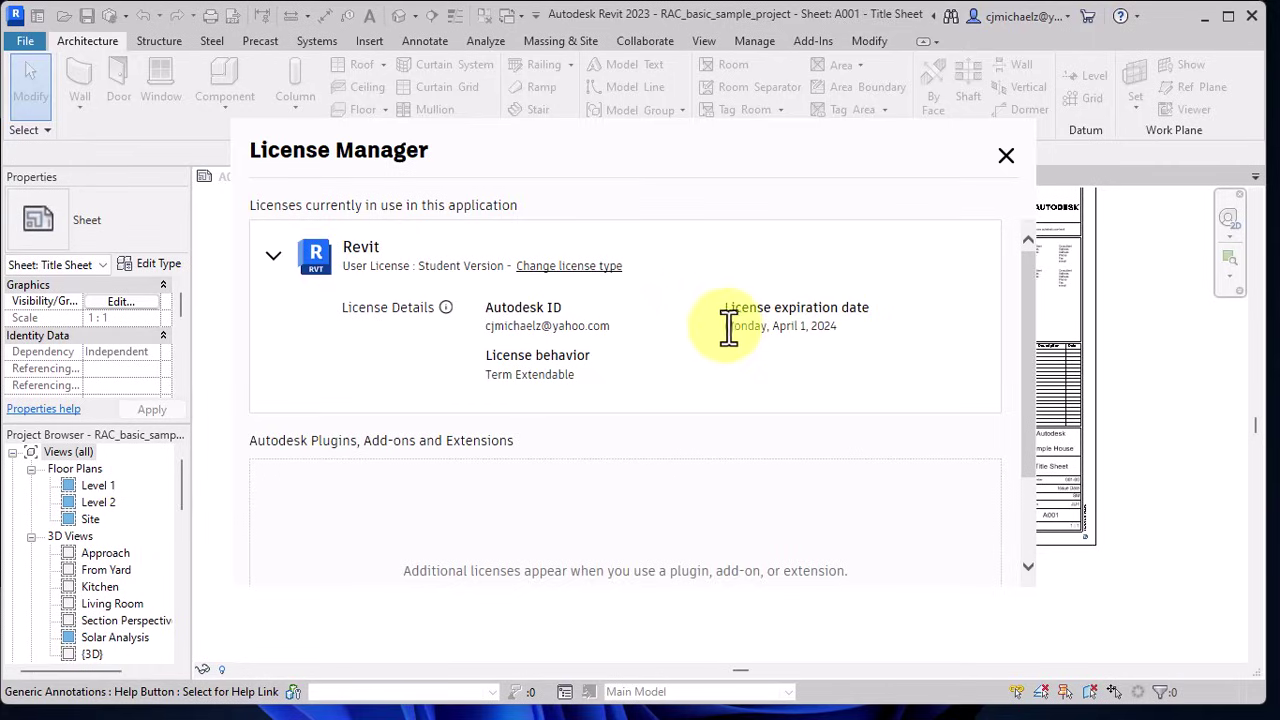
{"action": "left_click_drag", "start_coordinate": [727, 325], "coordinate": [849, 326]}
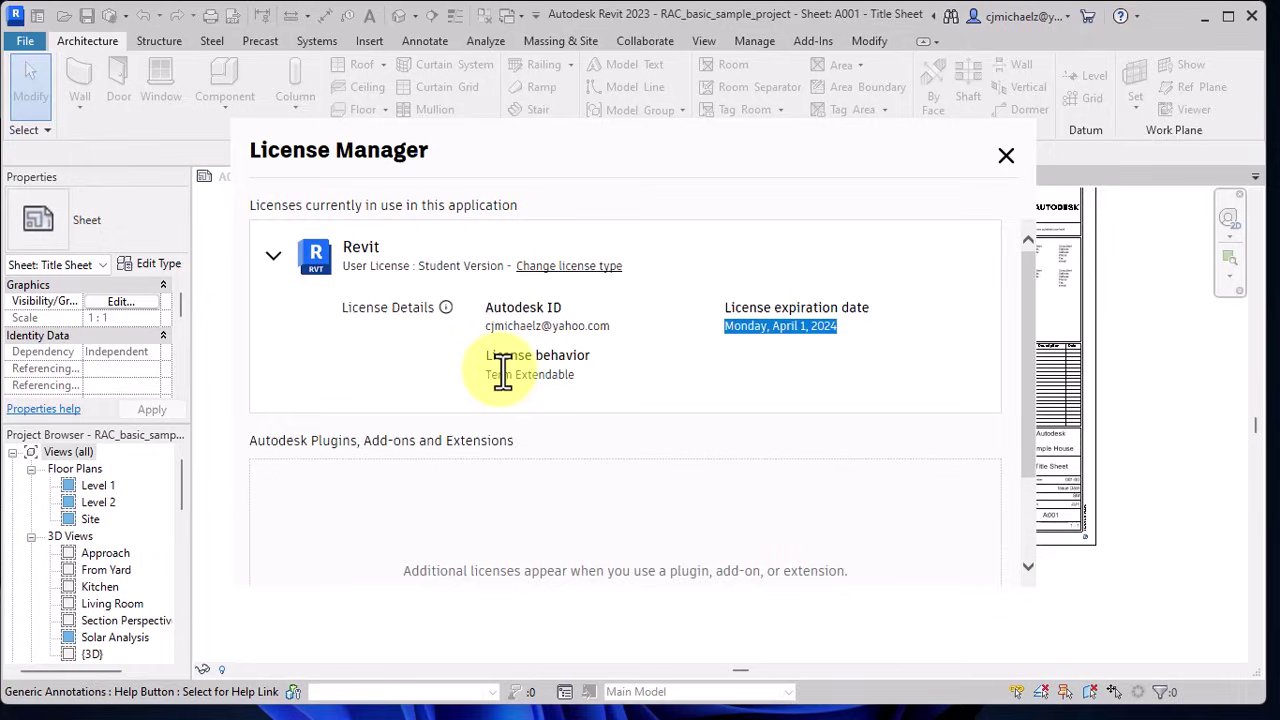
{"action": "left_click_drag", "start_coordinate": [488, 360], "coordinate": [521, 378]}
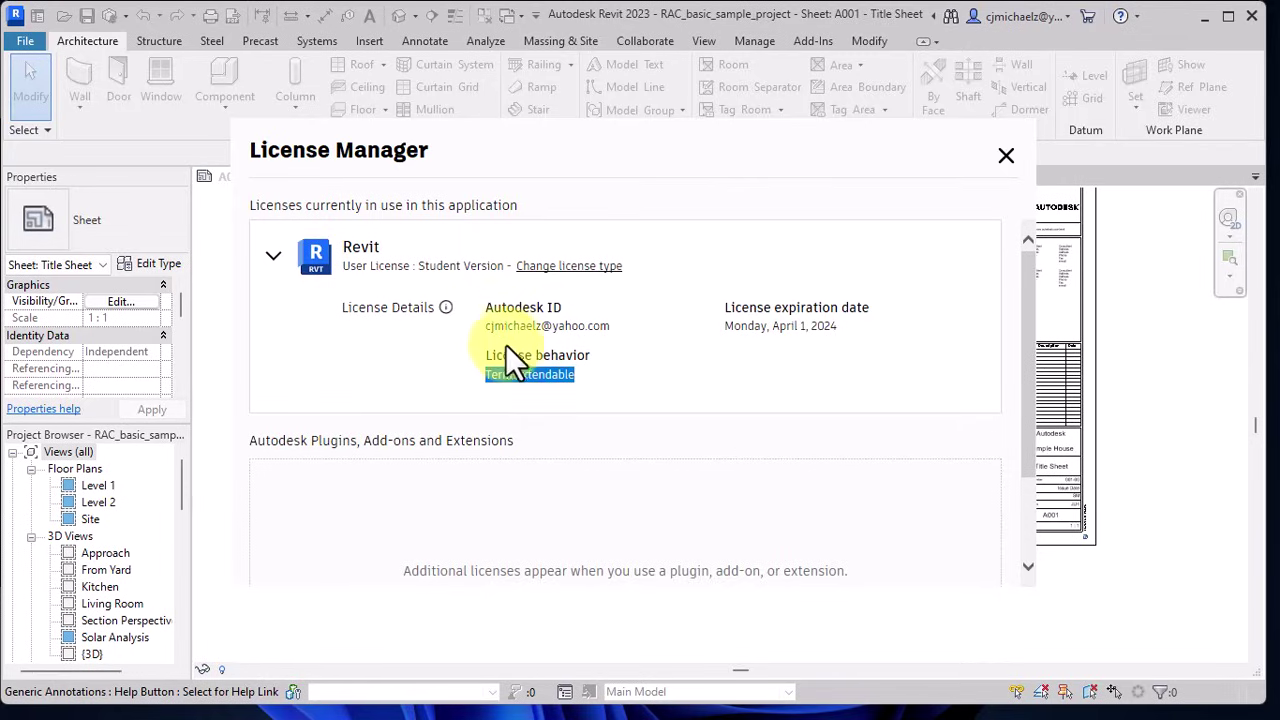
{"action": "left_click_drag", "start_coordinate": [488, 325], "coordinate": [600, 323]}
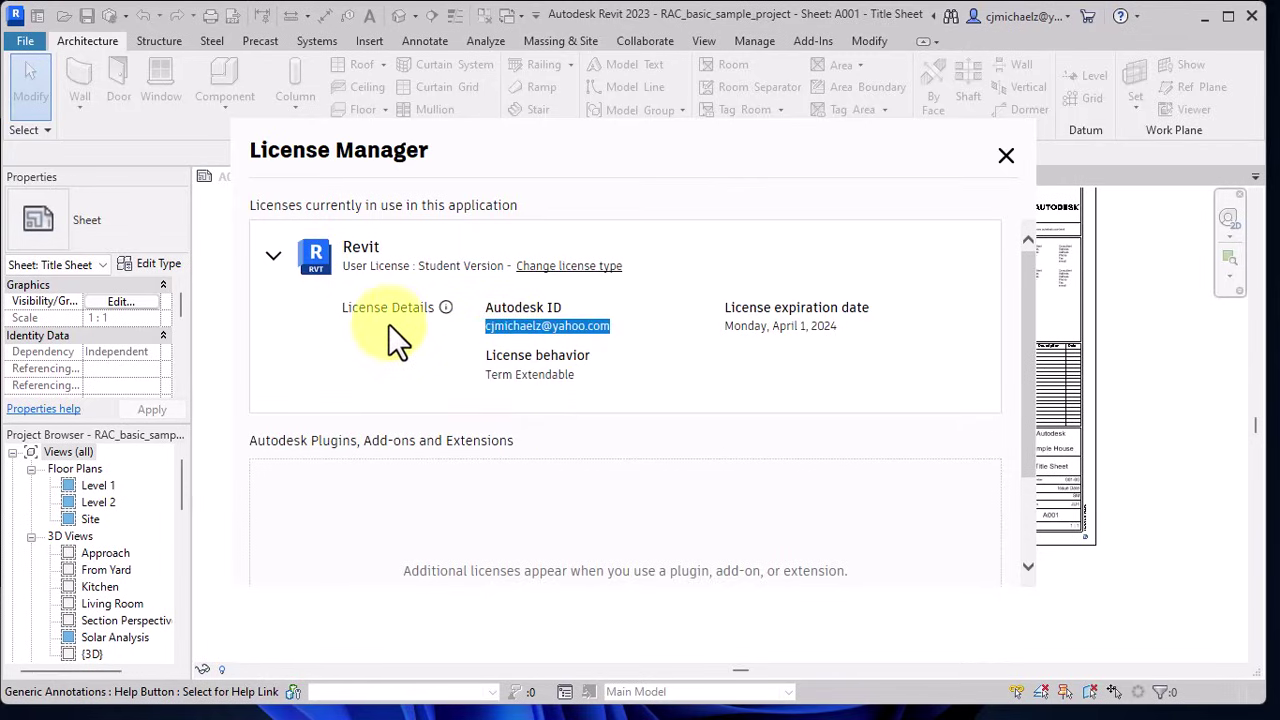
{"action": "left_click", "coordinate": [273, 256]}
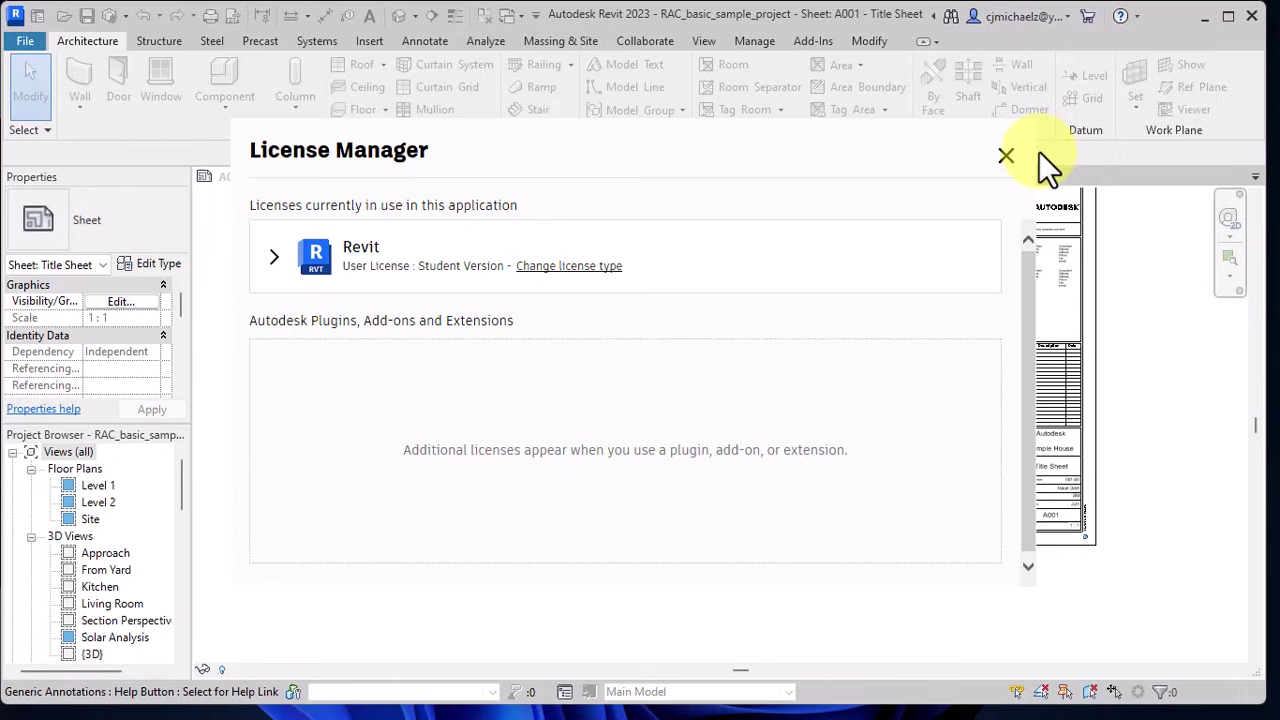
{"action": "left_click", "coordinate": [1006, 158]}
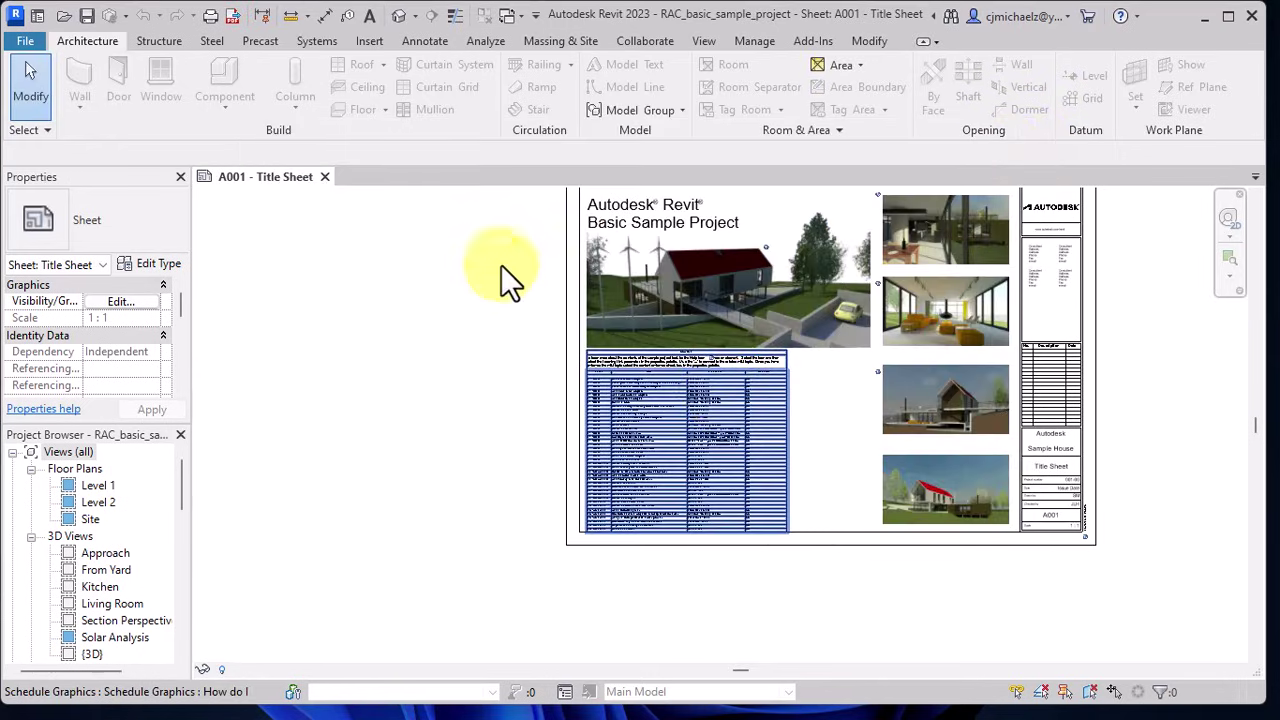